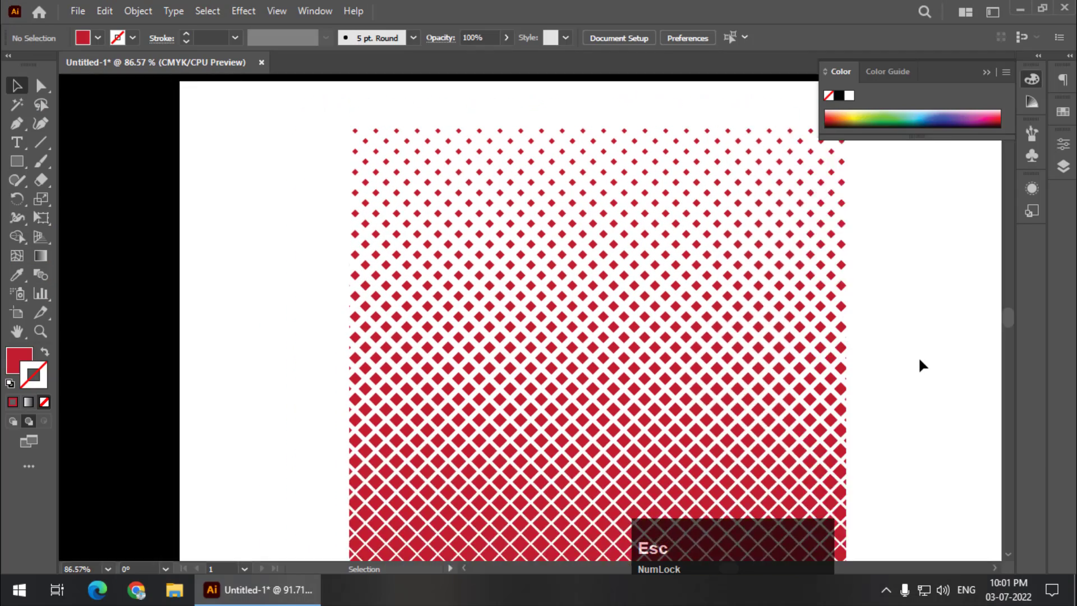
Select the finished red diamond pattern group and delete it
left_click(539, 319)
key("Delete")
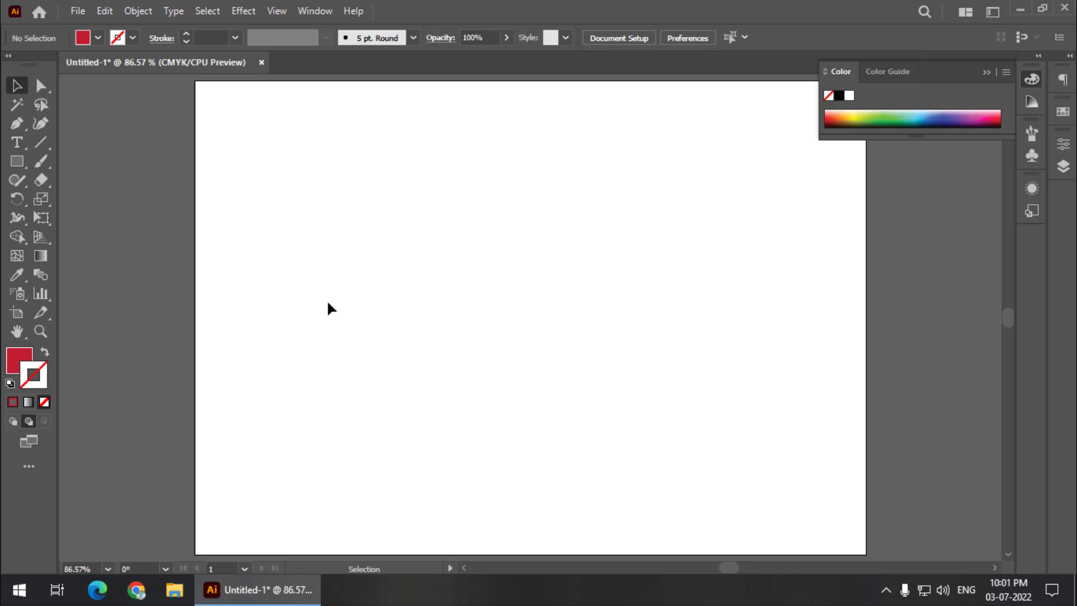
Draw a 500 × 500 pt square with a black outline and no fill
left_click(20, 166)
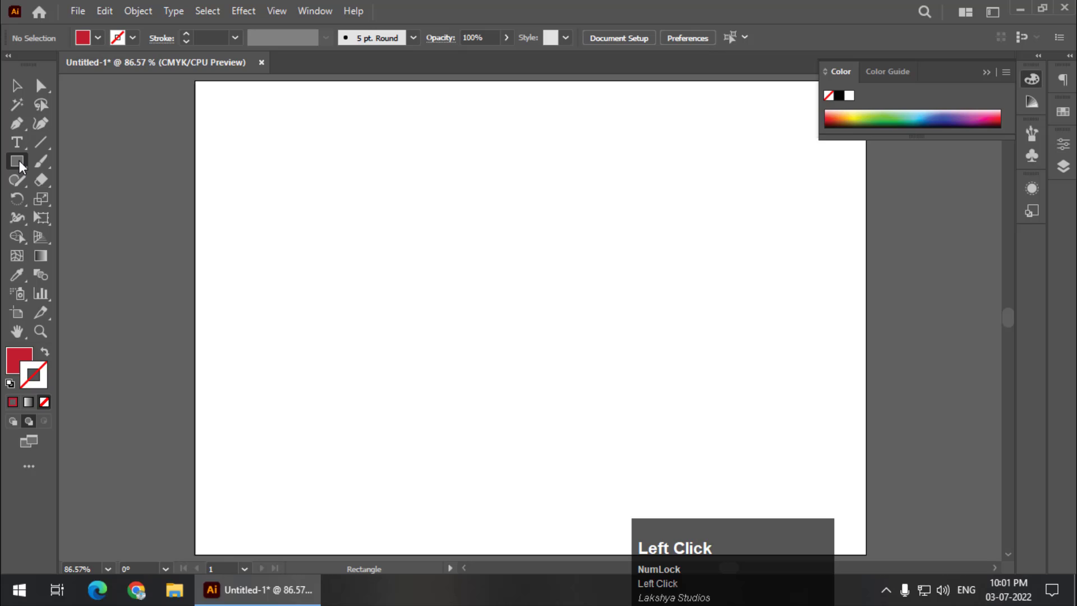
left_click(44, 353)
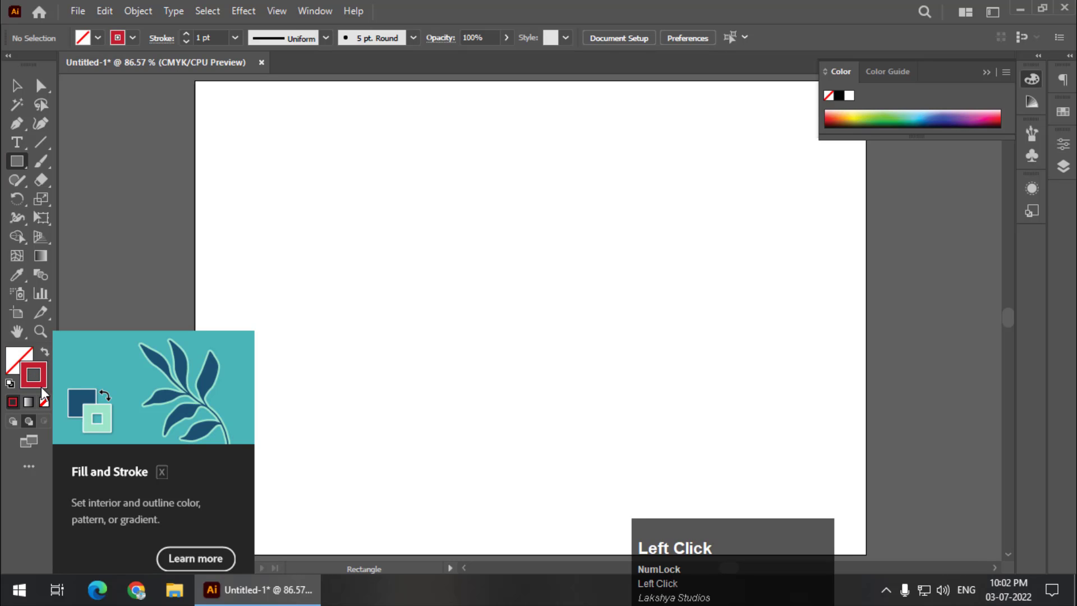
double_click(33, 375)
left_click(494, 370)
left_click_drag(495, 371, 560, 420)
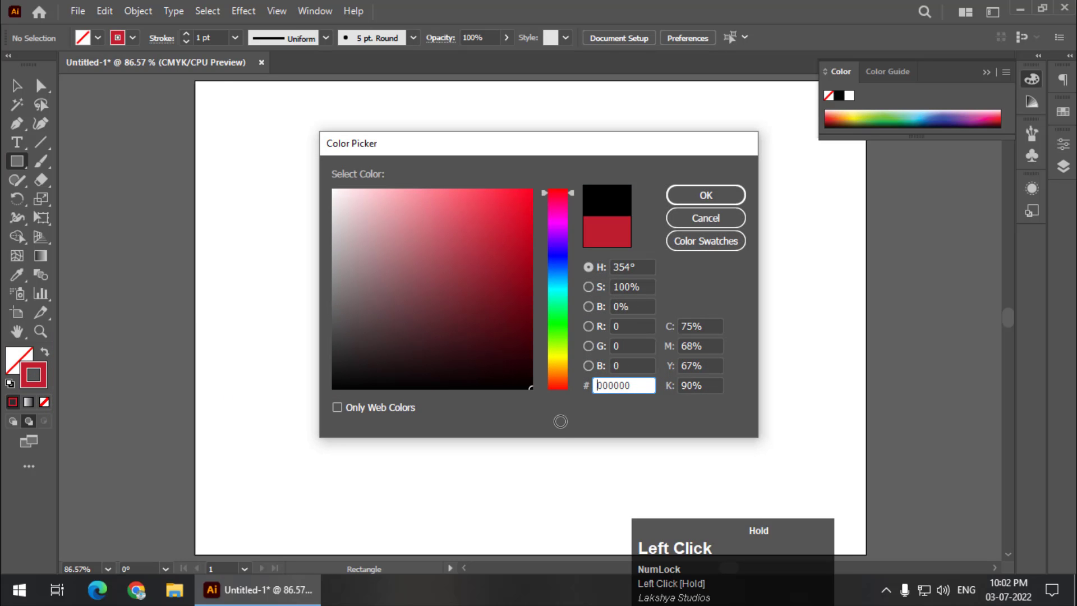
left_click(678, 195)
left_click(388, 216)
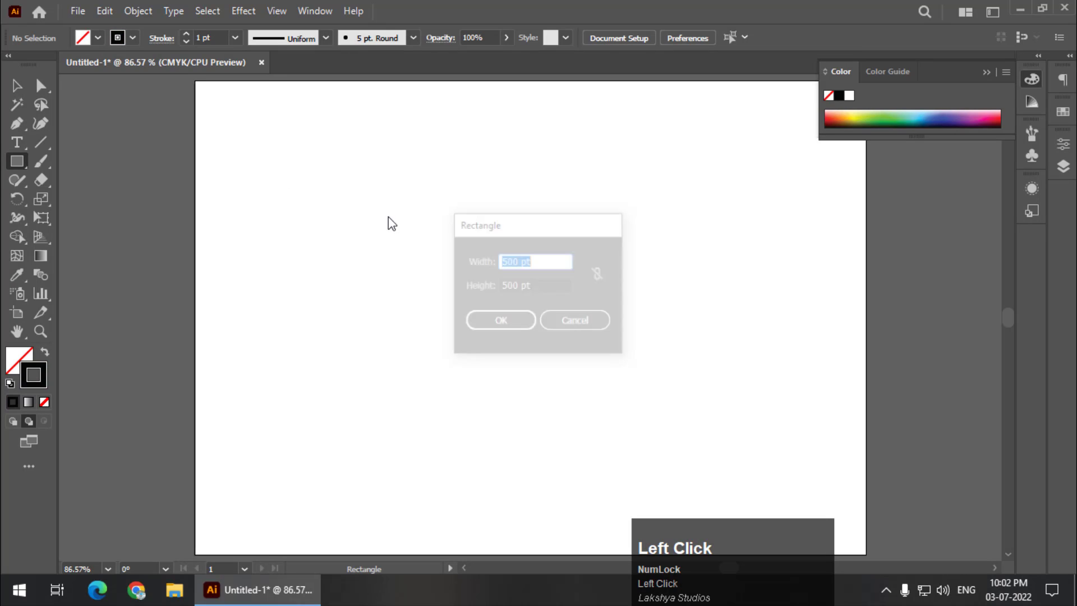
left_click(547, 285)
left_click(520, 330)
Centre the square horizontally and vertically on the artboard, then lock it
left_click(16, 86)
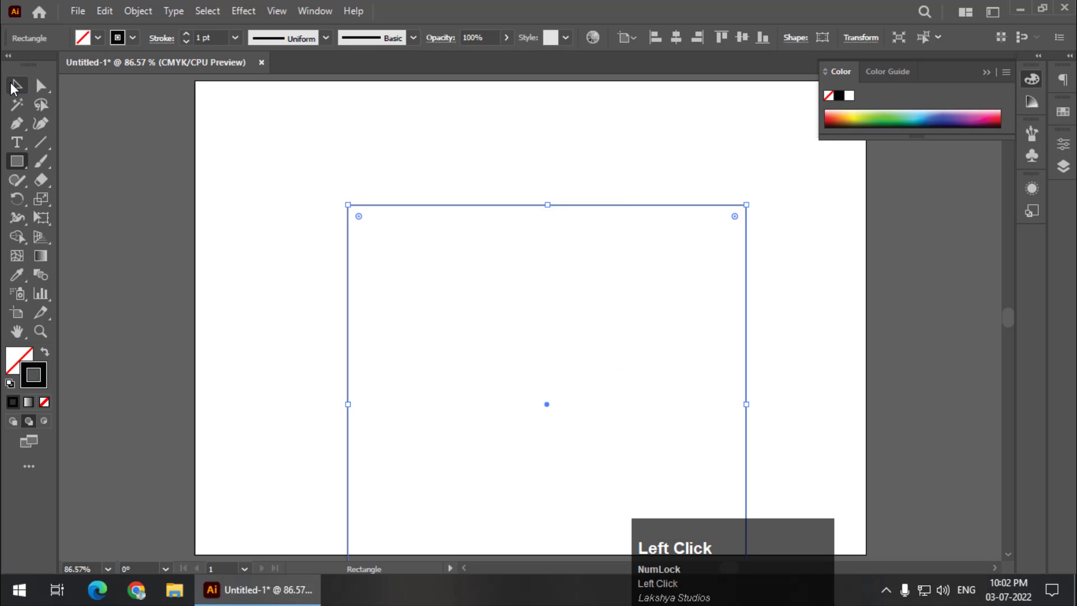
left_click(269, 154)
left_click(375, 204)
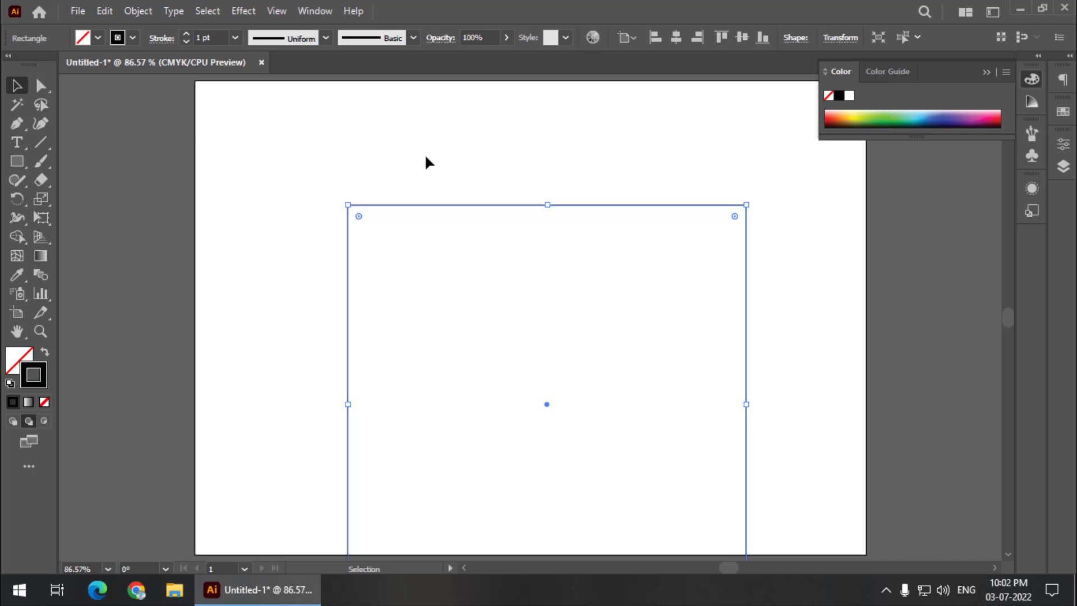
left_click(676, 40)
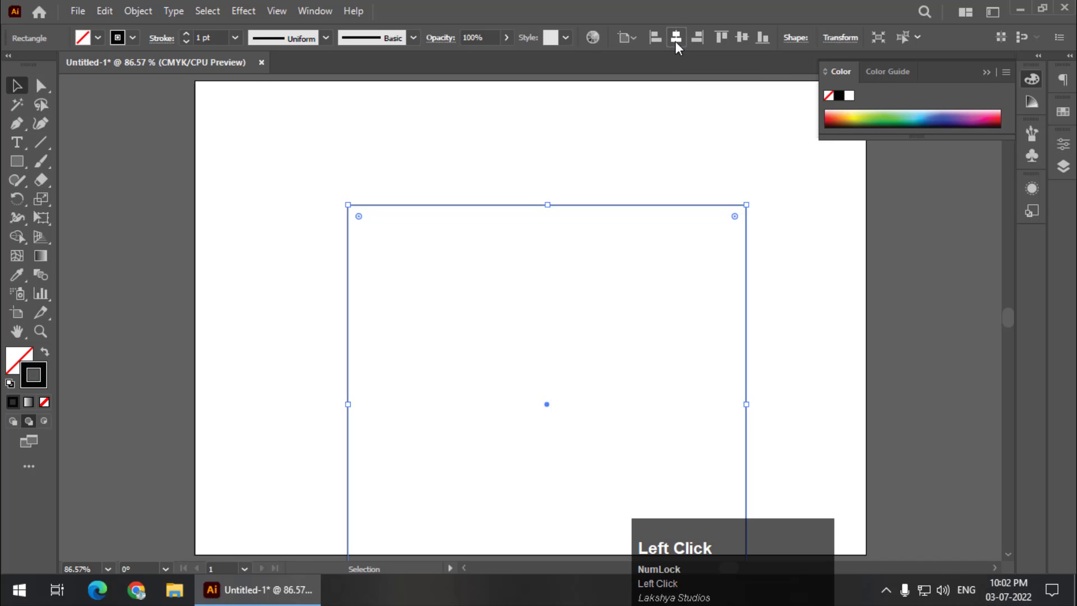
left_click(740, 38)
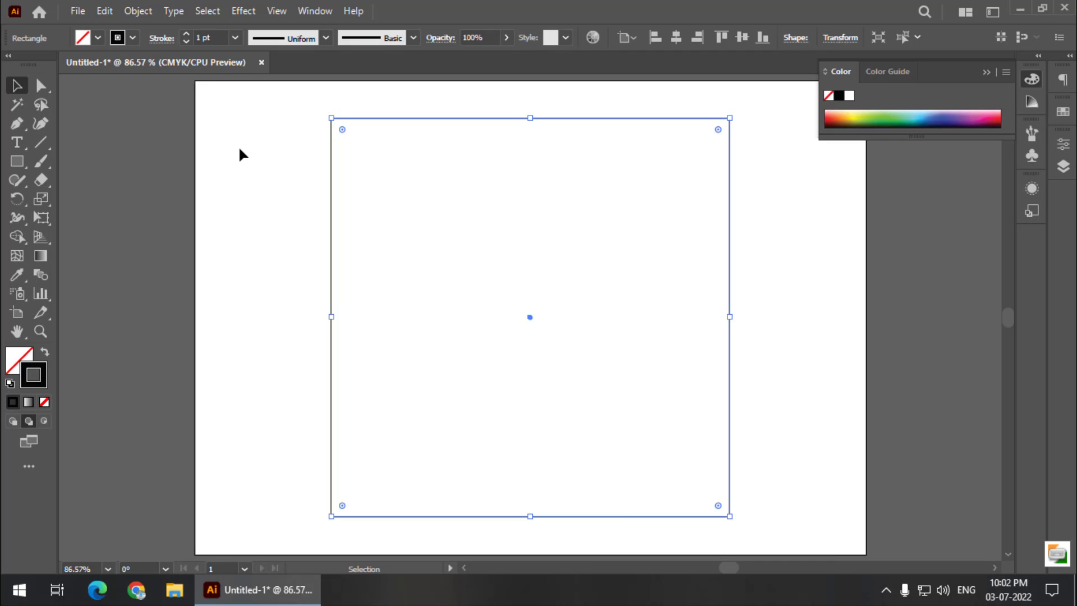
left_click(136, 13)
mouse_move(195, 116)
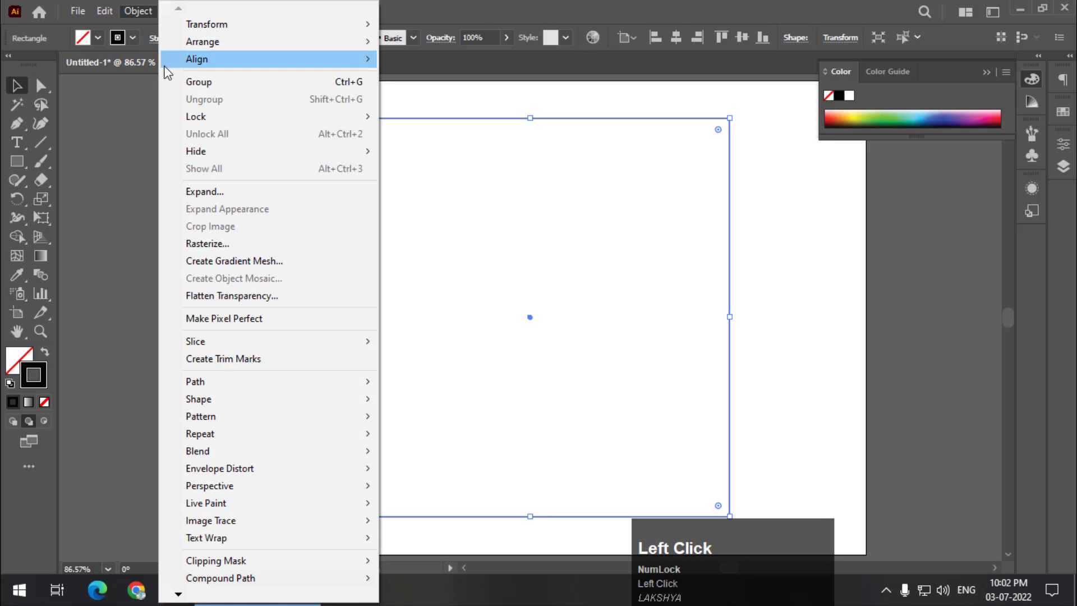
left_click(430, 118)
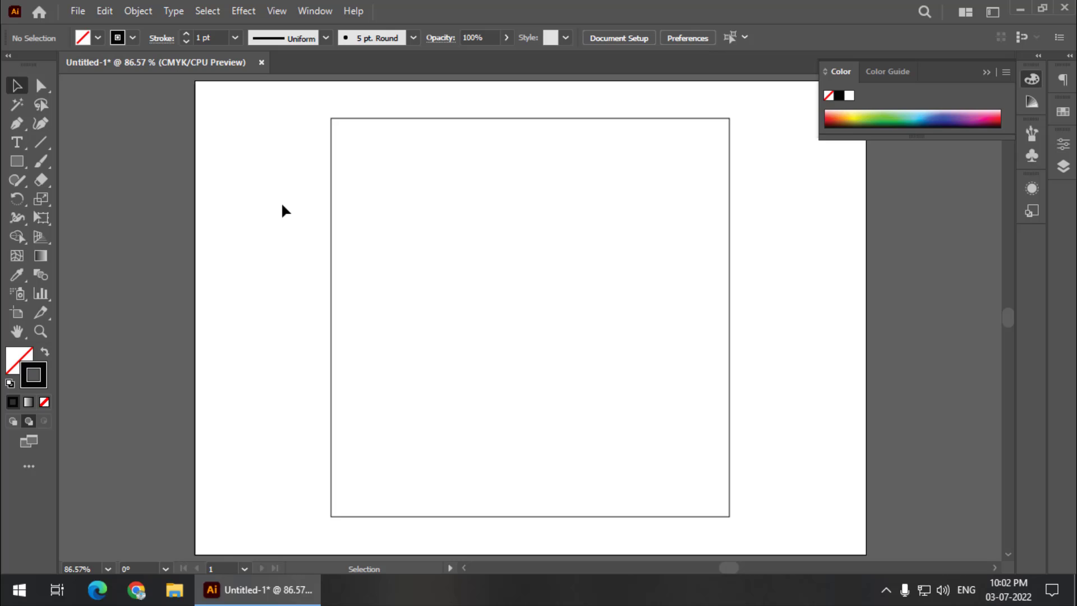
scroll(281, 209, "up", 1)
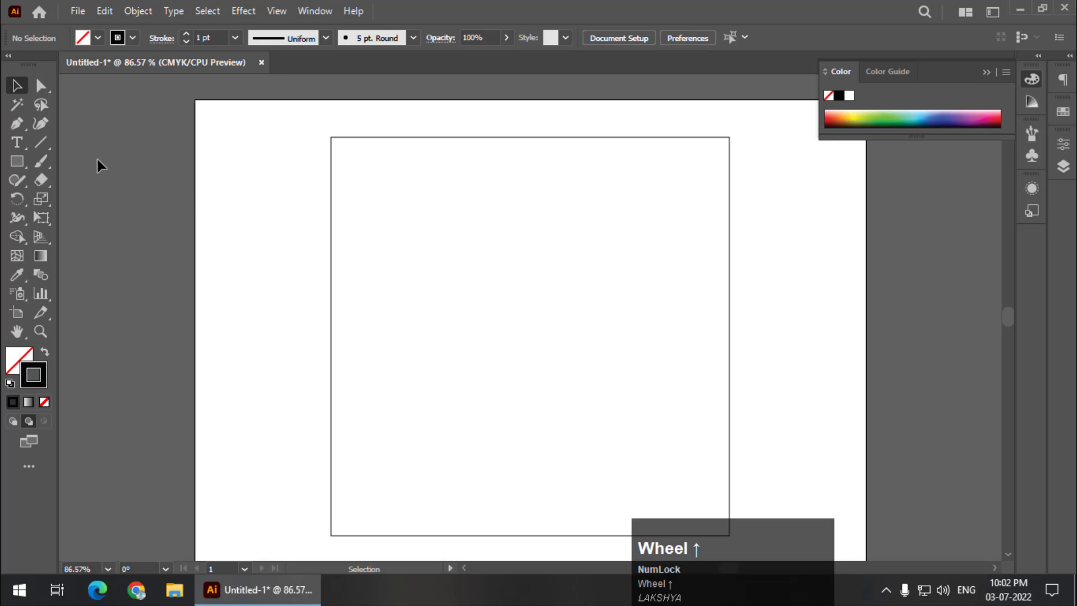
Create a 100 × 100 pt square with a solid black fill and no outline
left_click(17, 161)
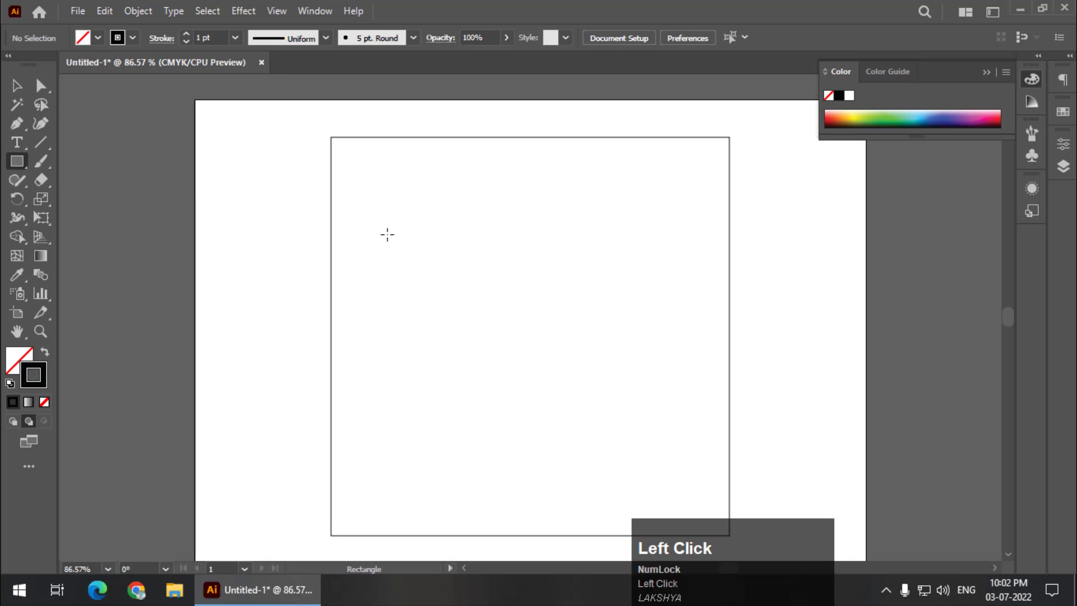
left_click(419, 245)
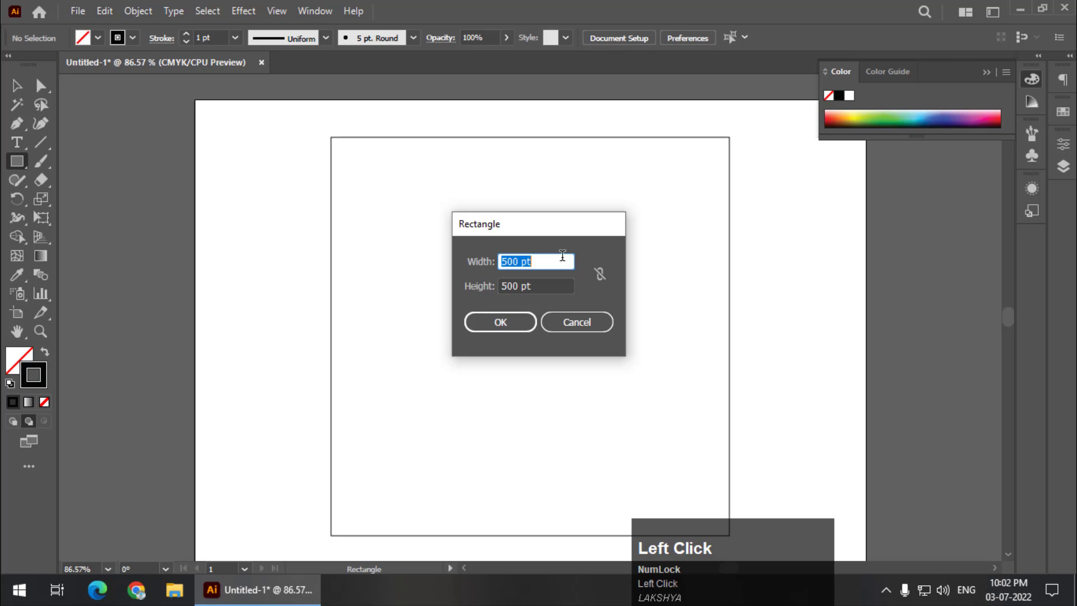
type("100 pt")
key("Tab")
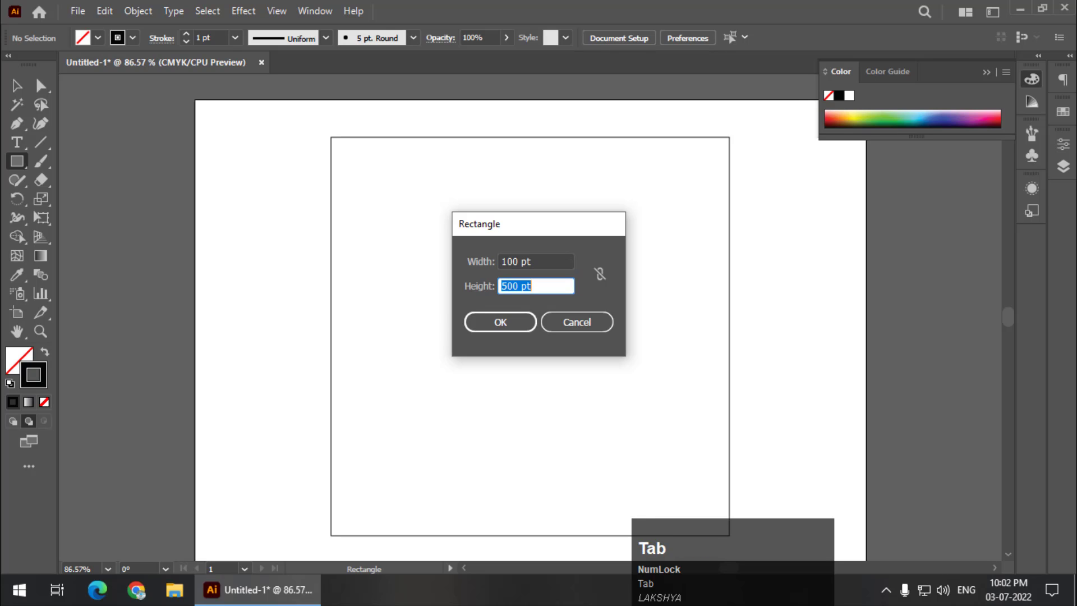
type("100 pt")
key("Return")
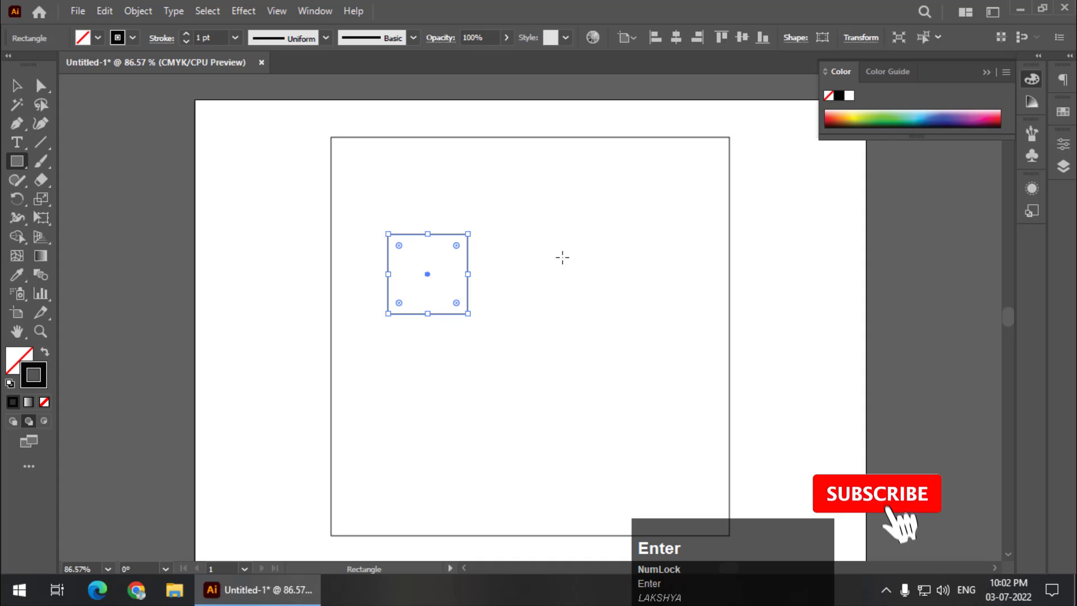
left_click(45, 352)
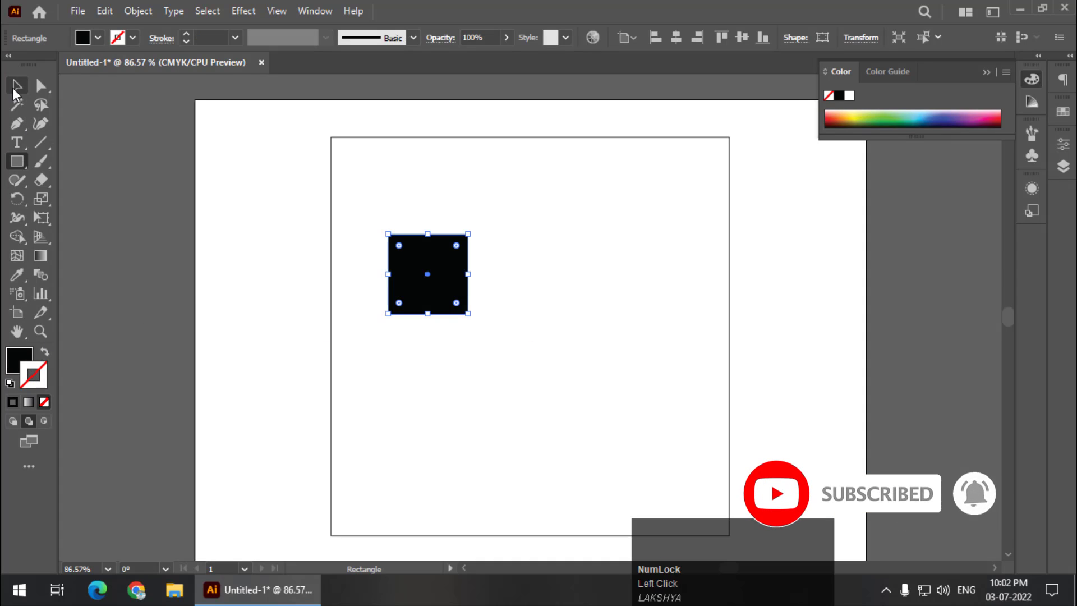
Rotate the small square 45° into a diamond and check its Transform settings
left_click(15, 87)
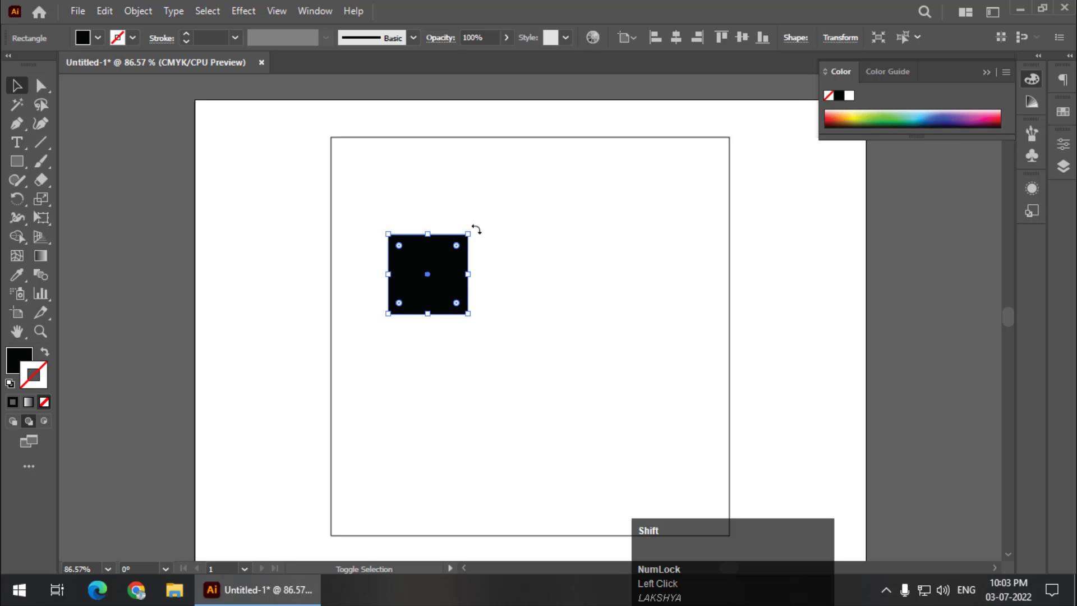
left_click_drag(476, 227, 431, 214)
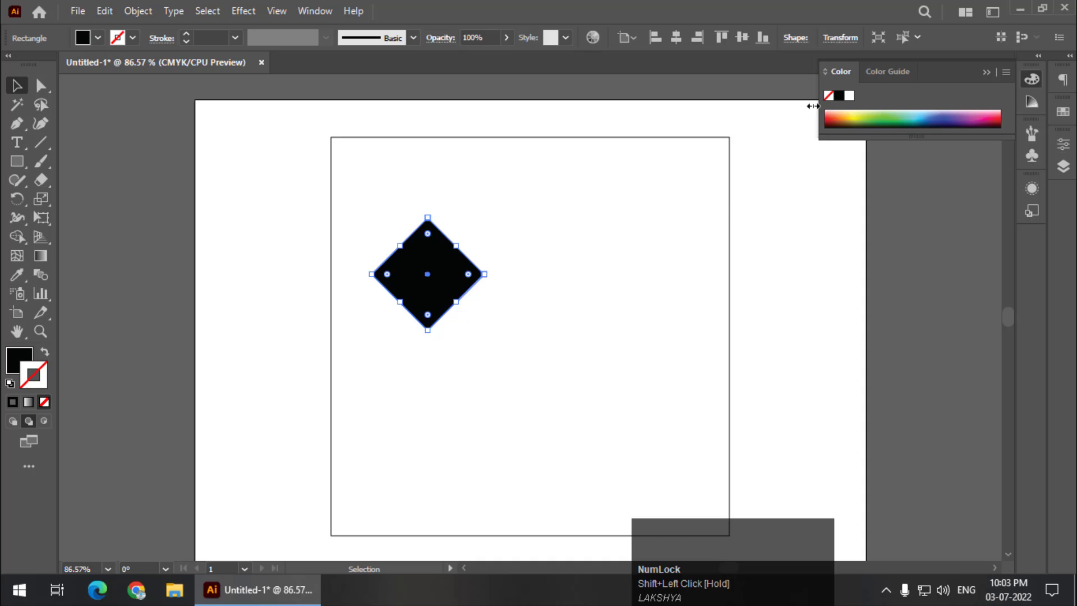
left_click(845, 39)
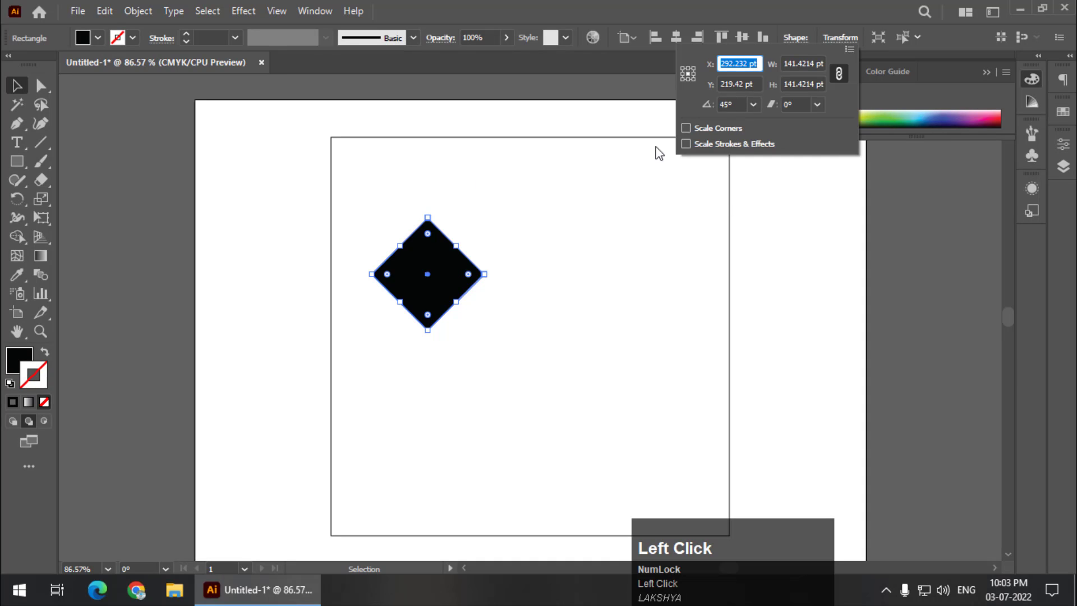
left_click(424, 275)
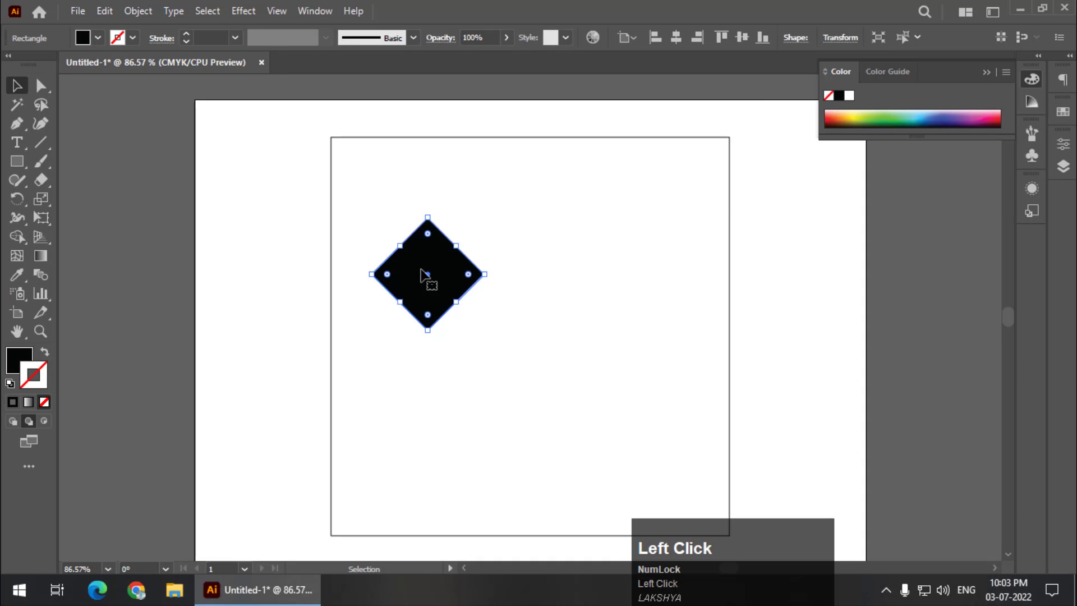
left_click(832, 38)
left_click(523, 213)
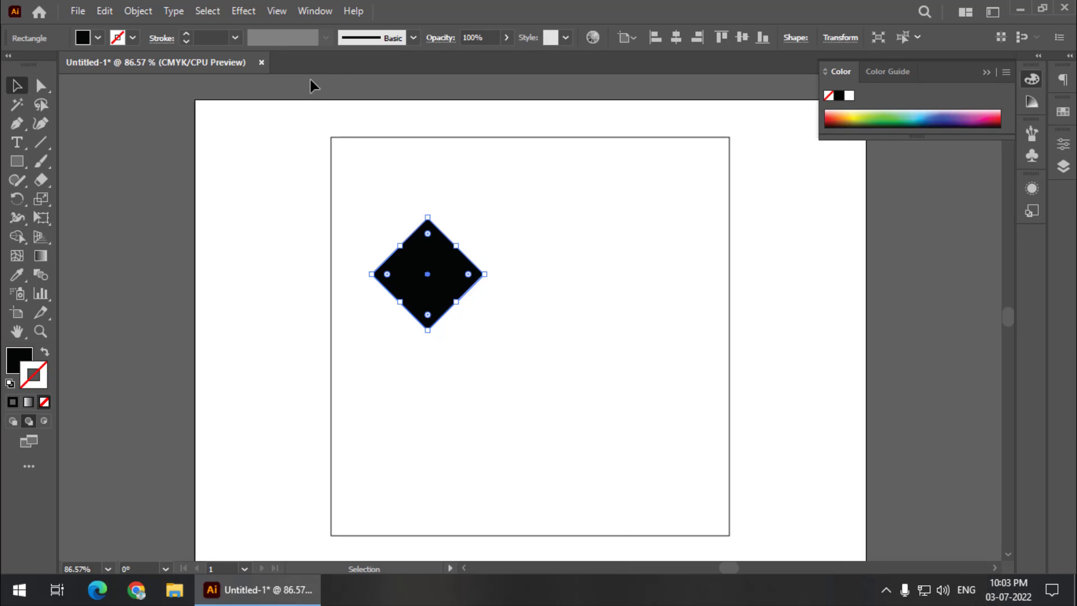
left_click(283, 14)
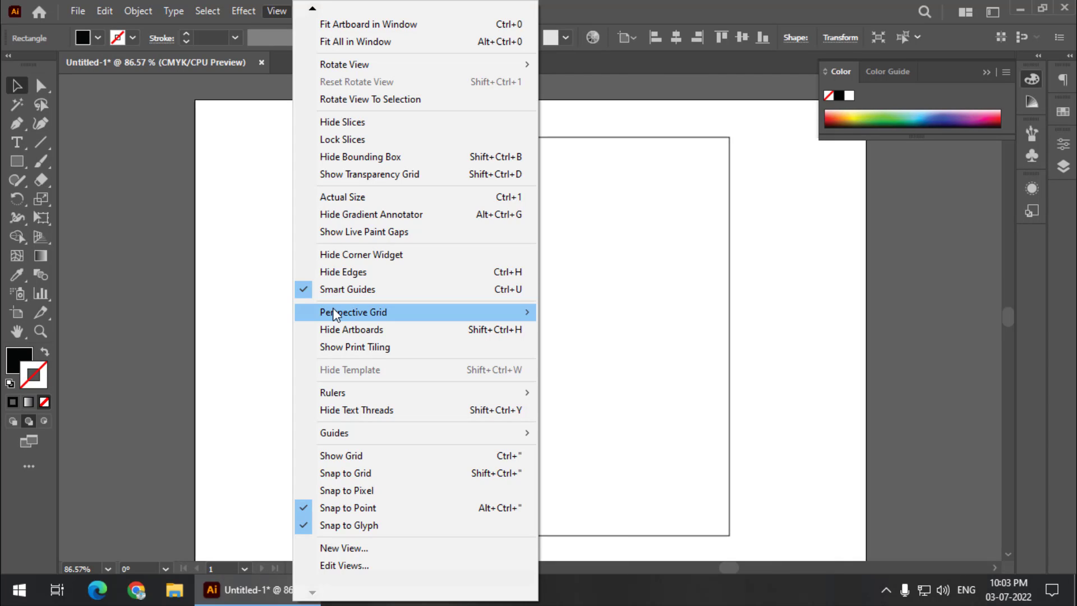
left_click(533, 445)
left_click(614, 248)
left_click(445, 277)
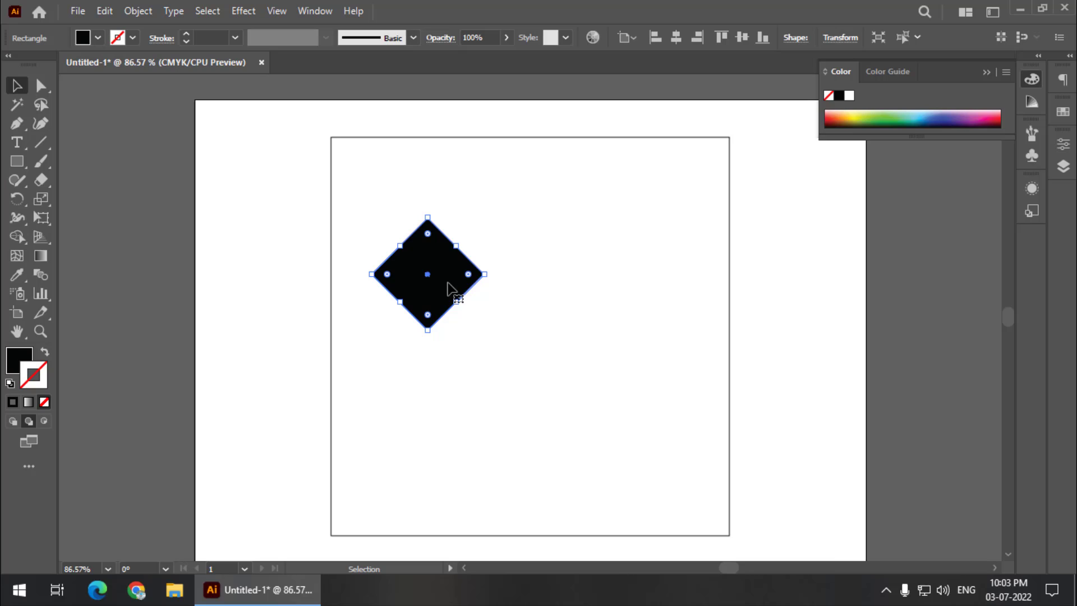
Alt-drag a diamond copy and snap the diamonds onto the square's corners
key("alt")
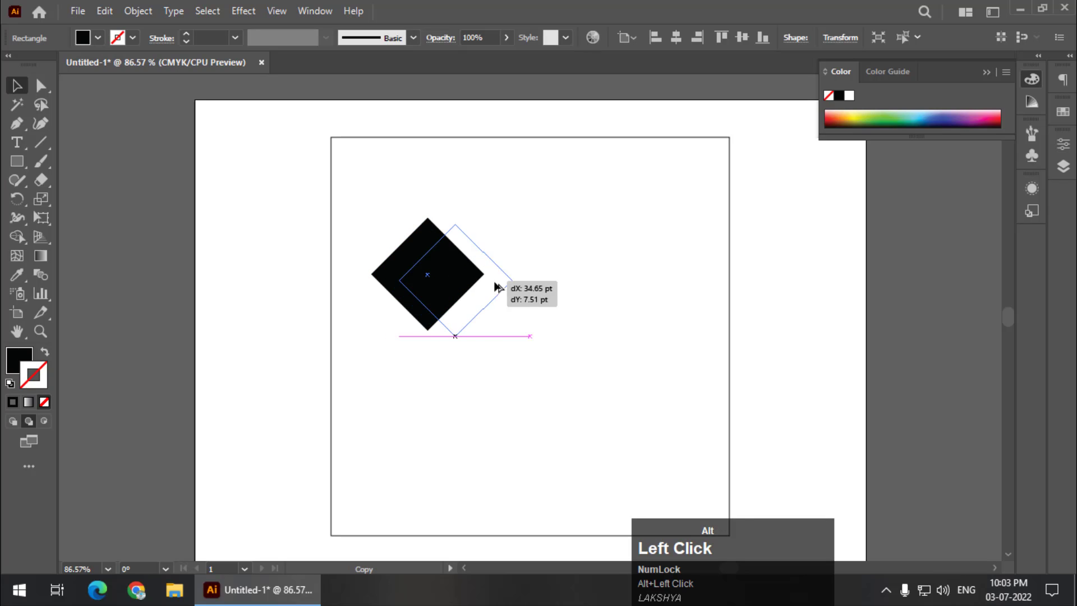
mouse_move(452, 279)
left_mouse_down()
mouse_move(632, 285)
mouse_move(409, 435)
mouse_move(387, 434)
mouse_move(631, 465)
left_mouse_up()
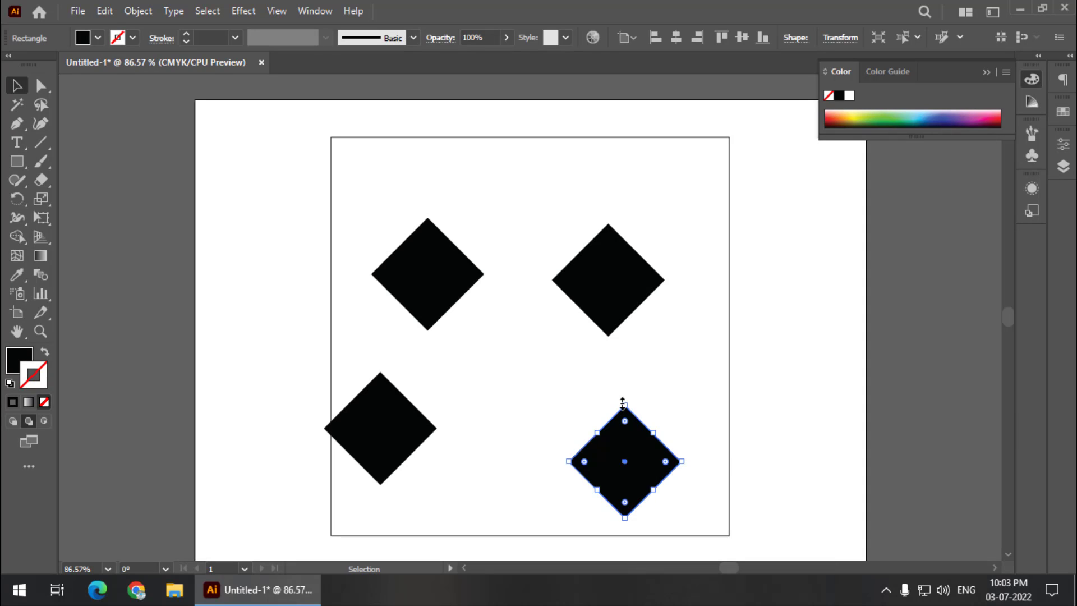
left_click(456, 286)
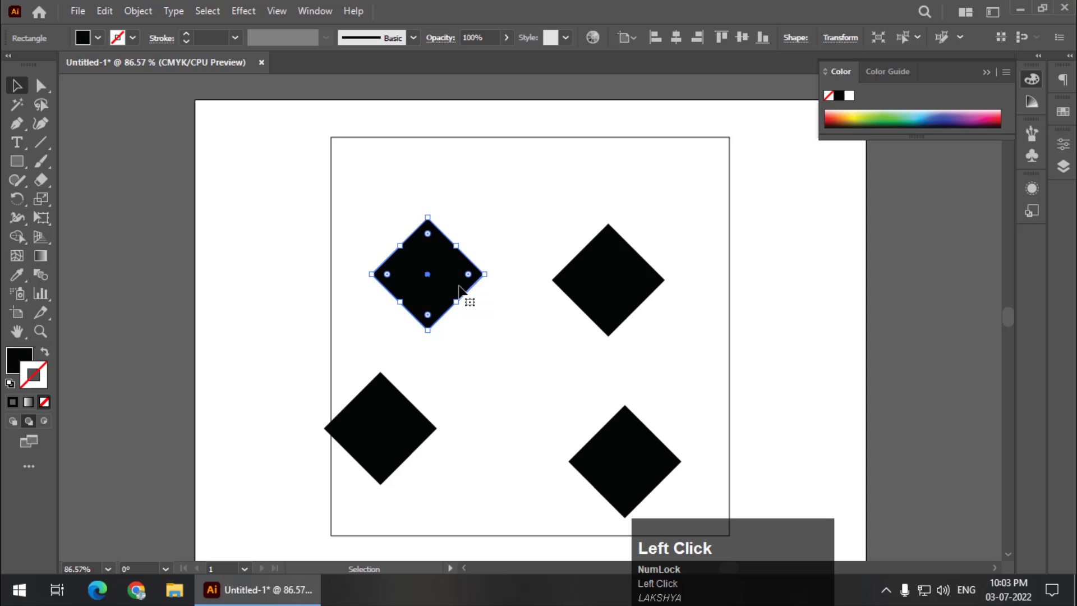
mouse_move(455, 289)
left_mouse_down()
mouse_move(380, 161)
mouse_move(357, 152)
left_mouse_up()
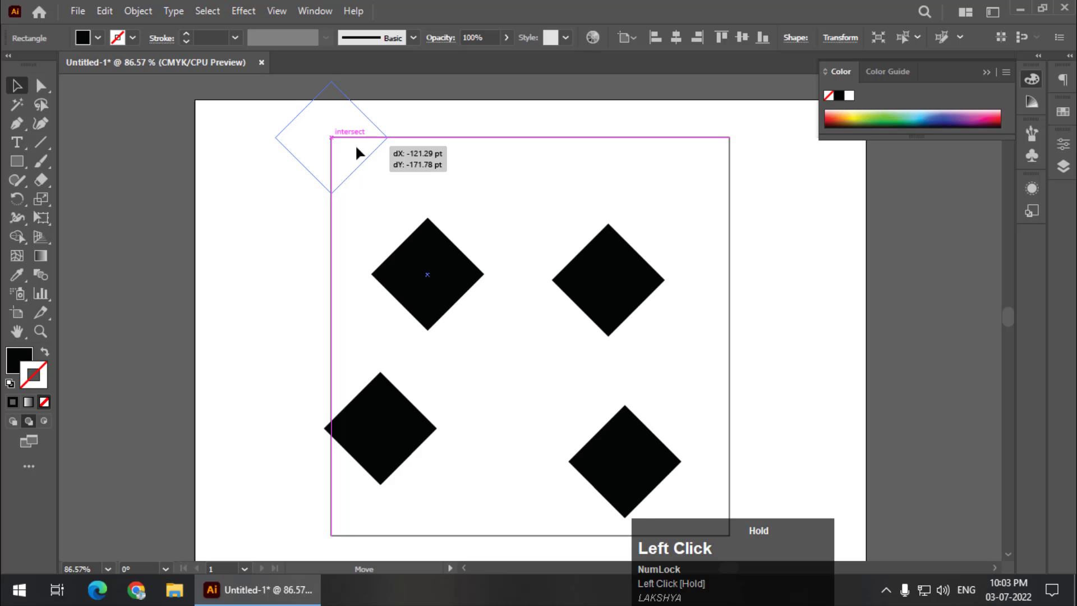
left_click_drag(356, 147, 356, 146)
left_click_drag(616, 299, 727, 141)
scroll(442, 298, "down", 3)
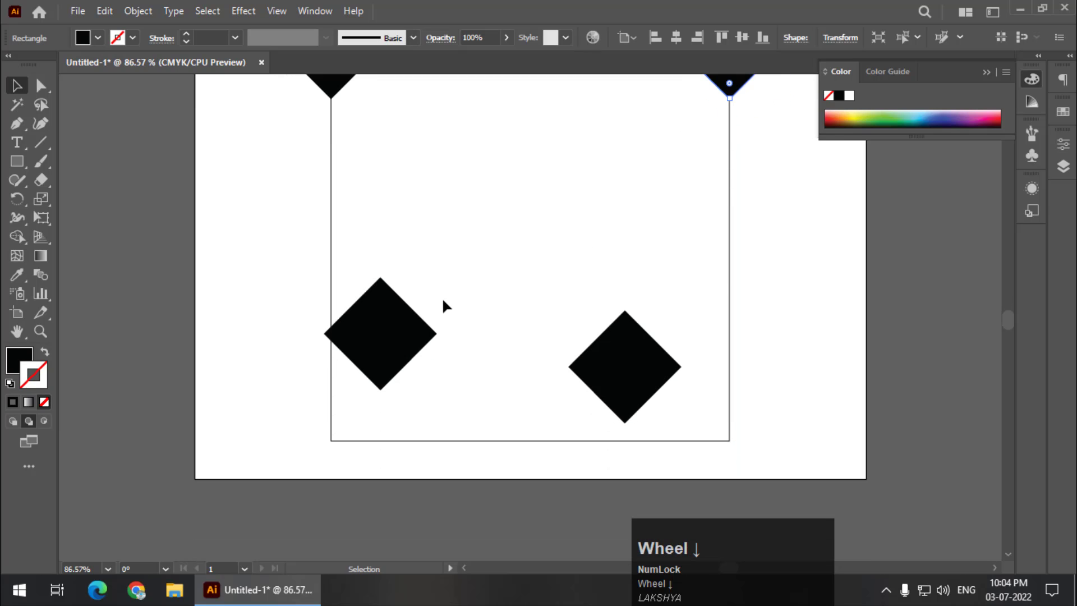
left_click_drag(408, 338, 364, 440)
left_click_drag(659, 365, 763, 438)
scroll(575, 328, "up", 2)
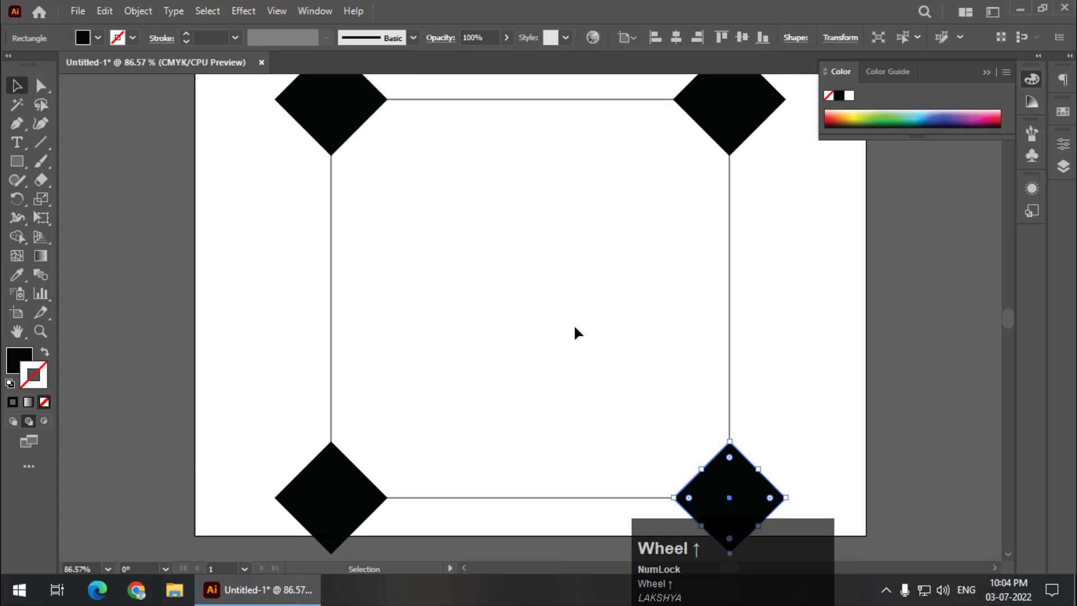
scroll(573, 328, "up", 3)
scroll(573, 332, "down", 2)
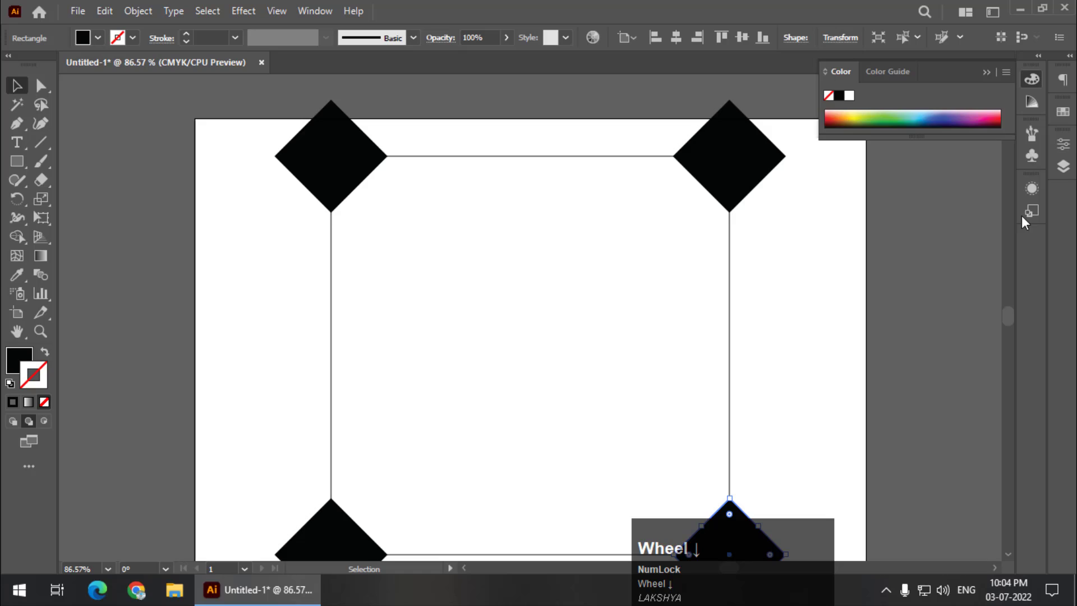
left_click(1031, 78)
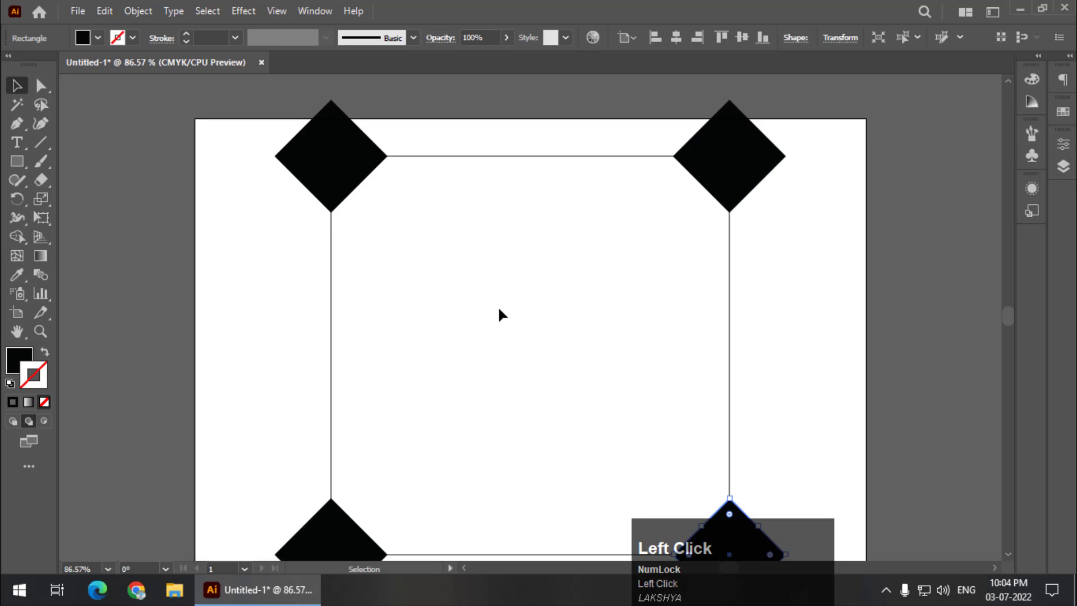
Resize the top-right and top-left diamonds to 5 pt wide, proportions constrained
left_click(755, 181)
left_click(355, 176, "shift")
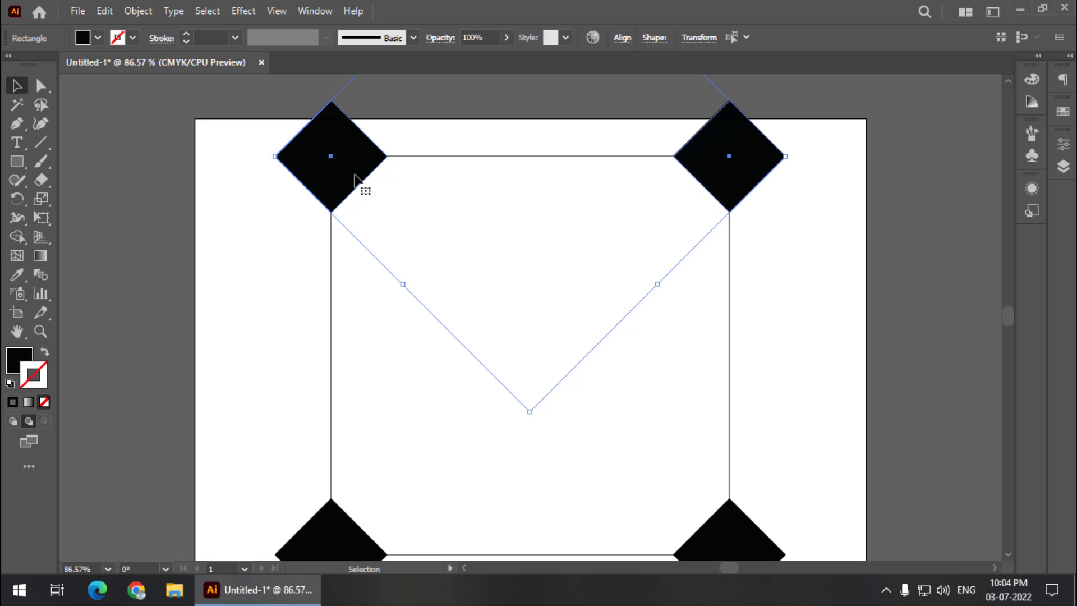
left_click(752, 231)
left_click(755, 181)
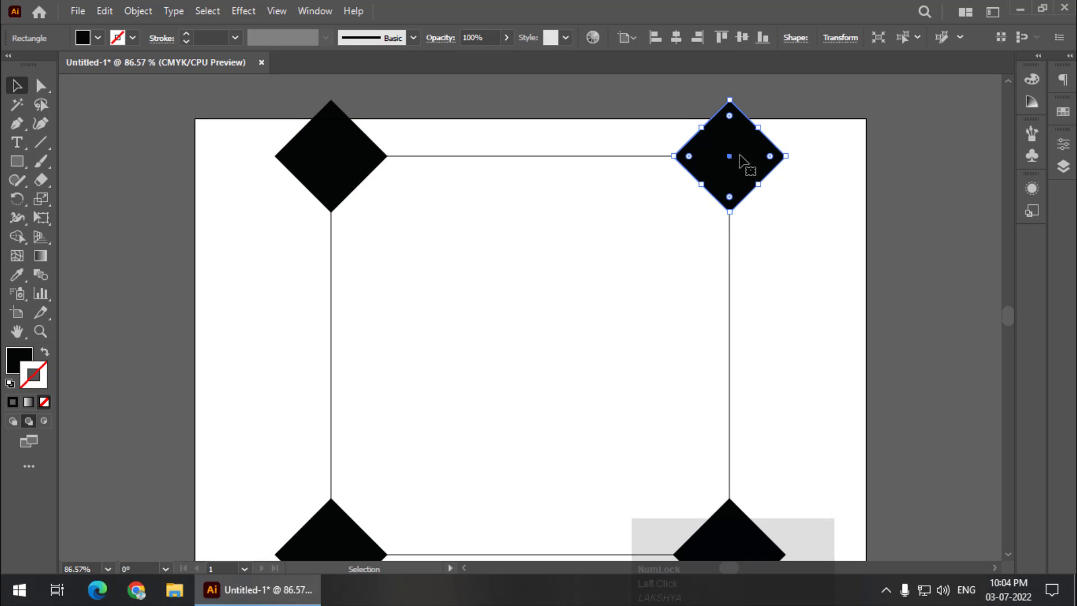
left_click(840, 37)
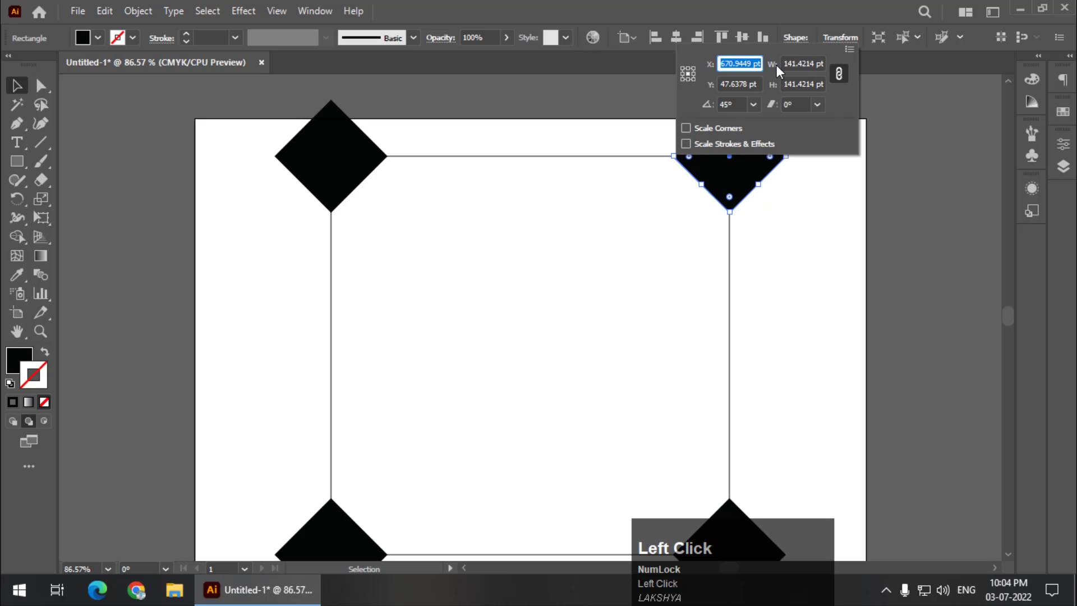
left_click(839, 74)
left_click_drag(787, 63, 840, 65)
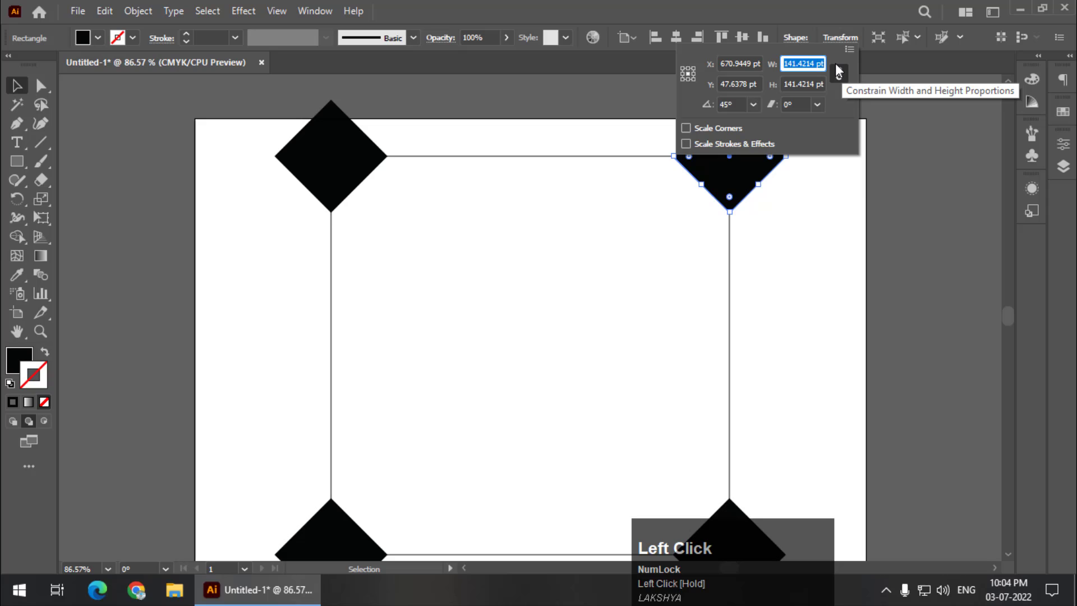
type("5")
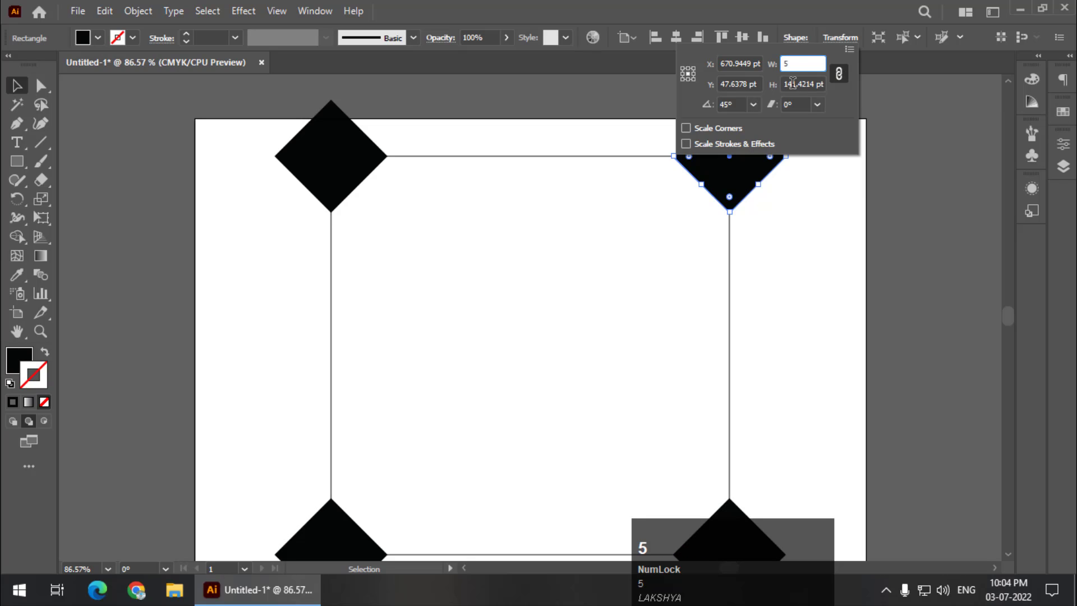
left_click(792, 82)
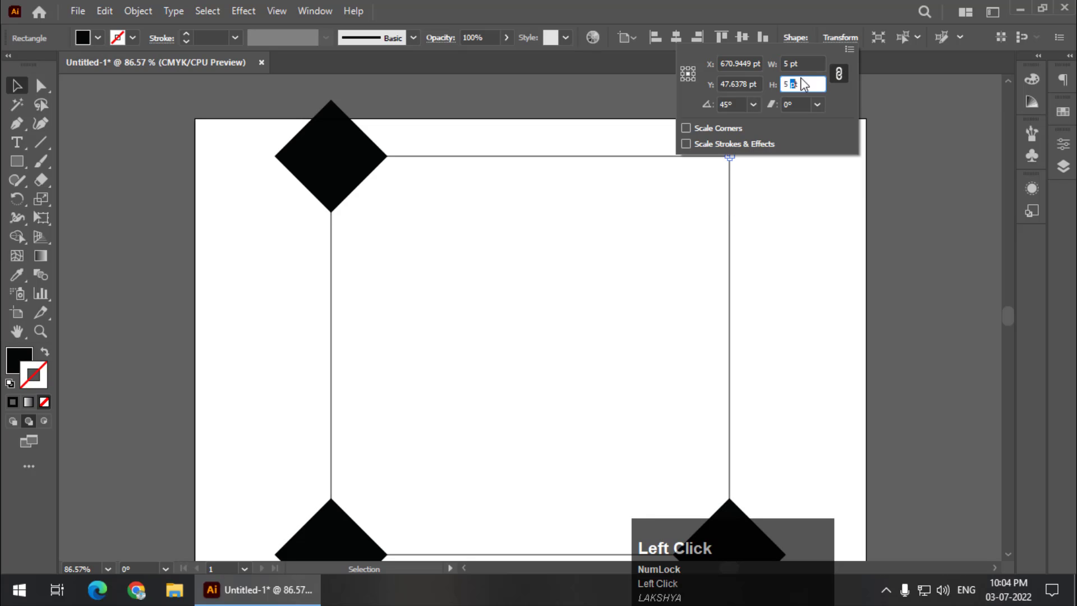
left_click(319, 174)
left_click(840, 37)
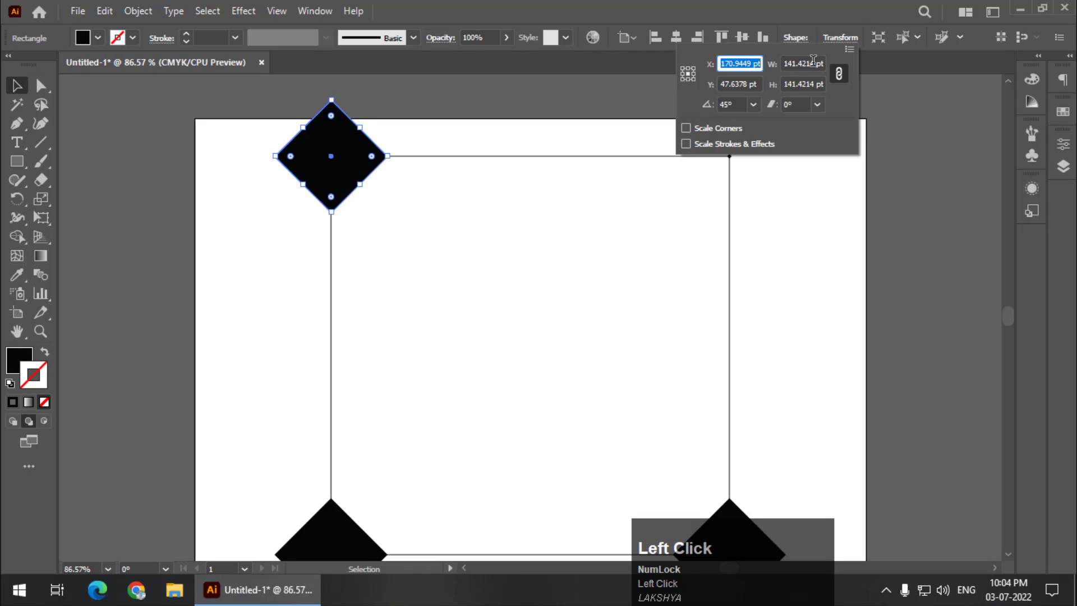
left_click(785, 63)
type("5")
left_click(782, 84)
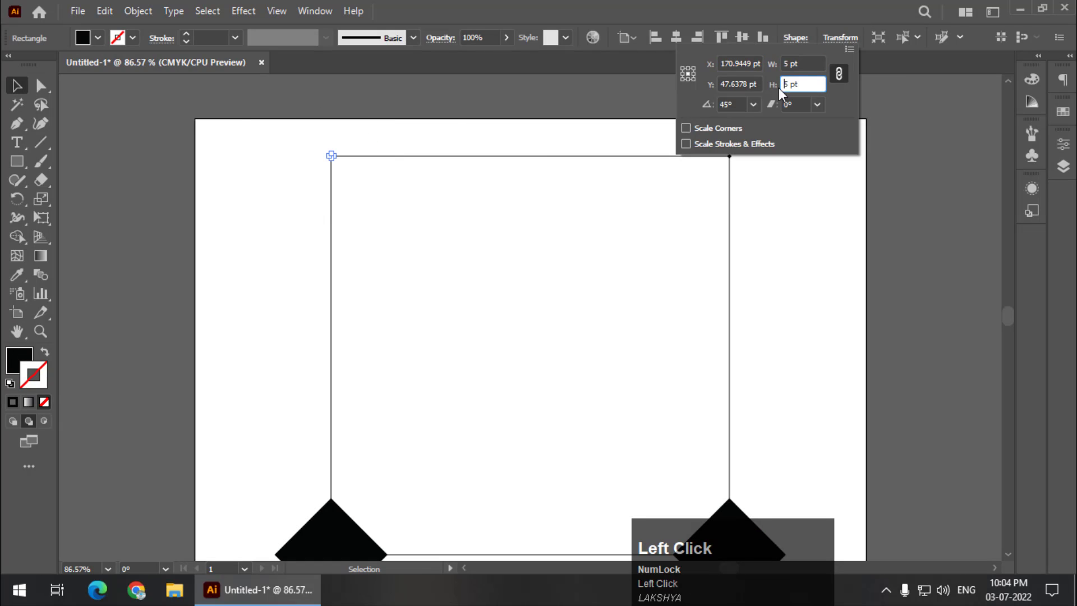
left_click(16, 85)
scroll(388, 249, "down", 2)
scroll(352, 486, "down", 2)
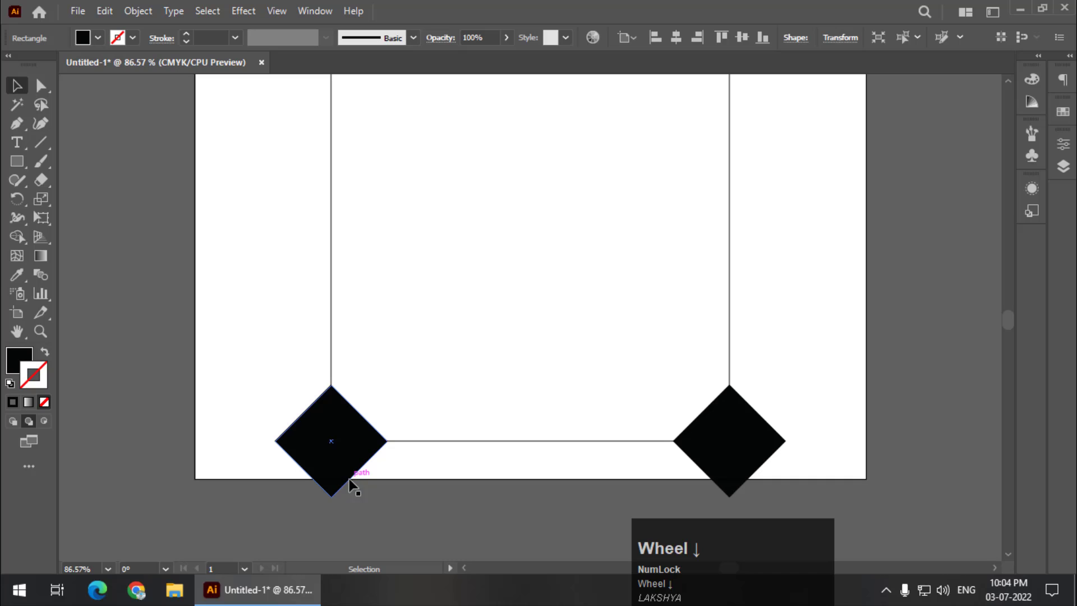
Resize the bottom-left and bottom-right diamonds to 20 pt wide, then deselect
left_click(351, 479)
left_click(842, 39)
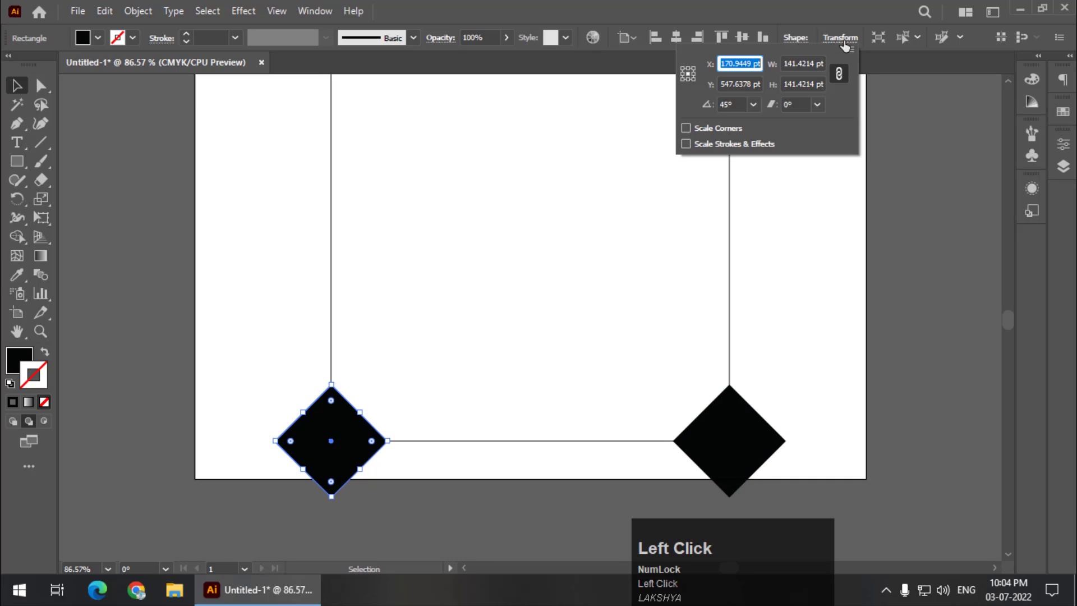
left_click(786, 64)
type("2")
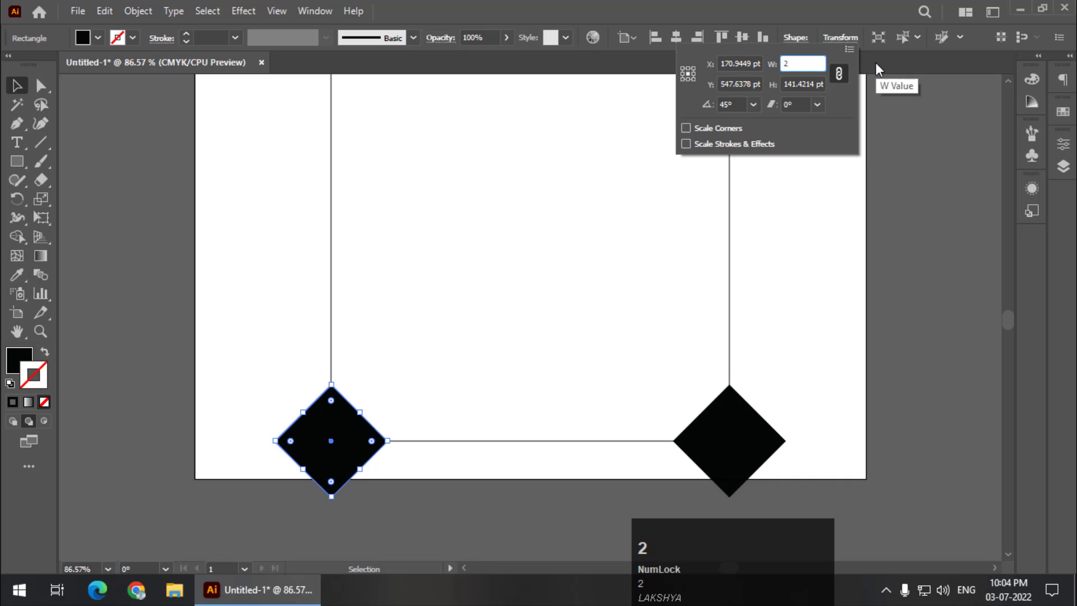
type("0")
left_click(785, 85)
left_click(744, 442)
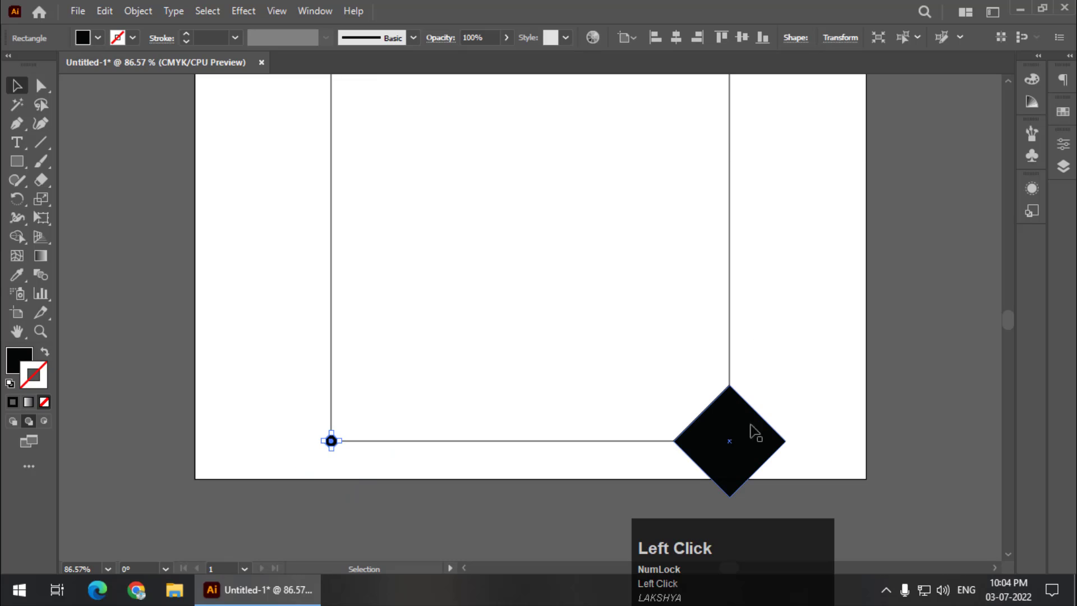
left_click(837, 39)
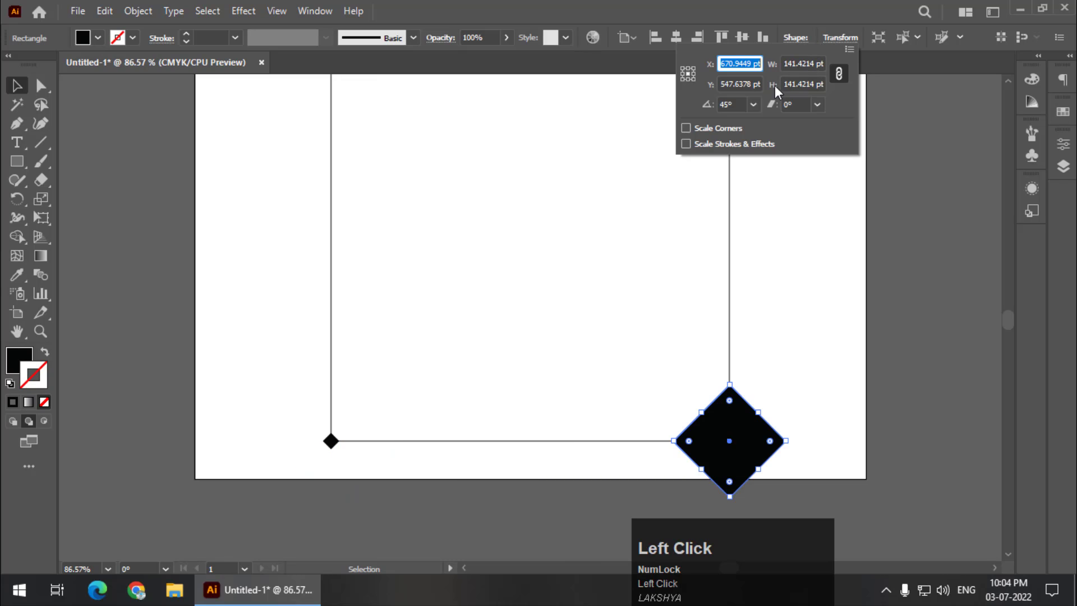
left_click(785, 64)
type("20")
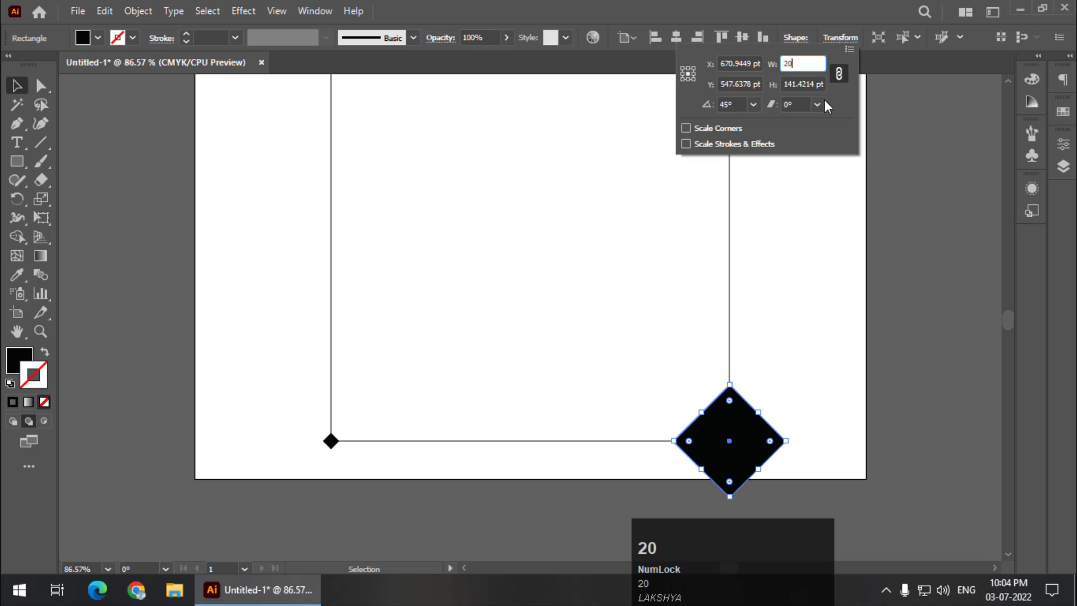
left_click(805, 85)
left_click(303, 435)
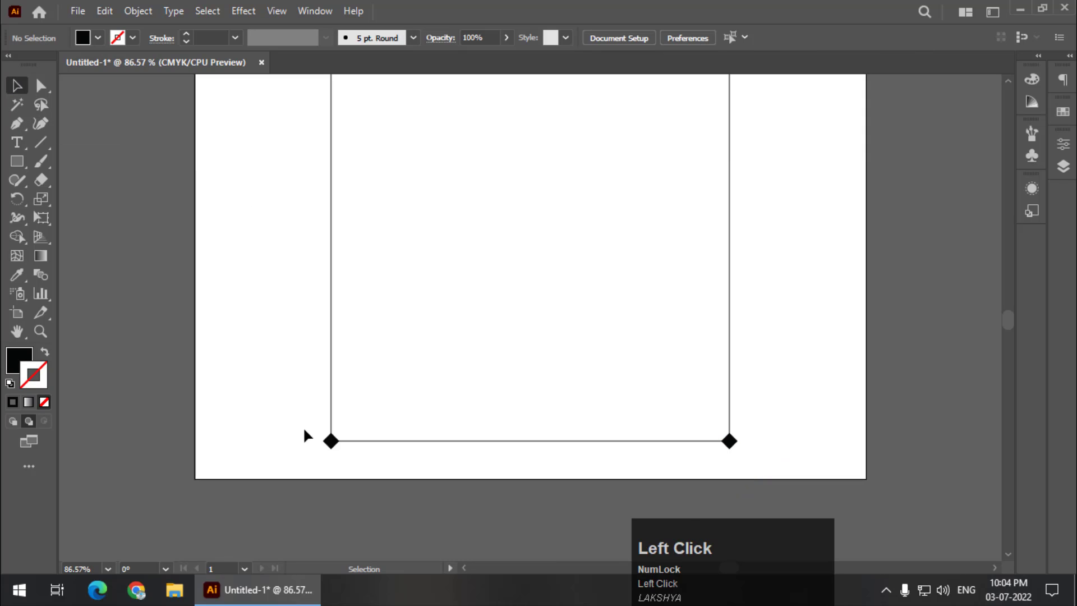
Select both bottom diamonds, set blend options to 23 steps, and make the blend
left_click_drag(343, 445, 771, 464)
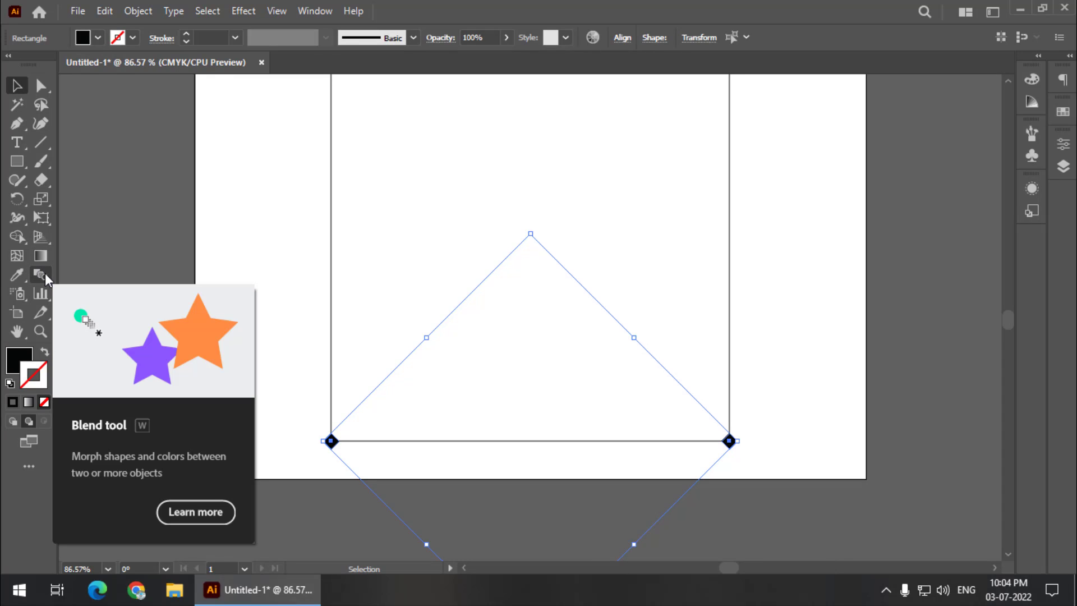
left_click(138, 12)
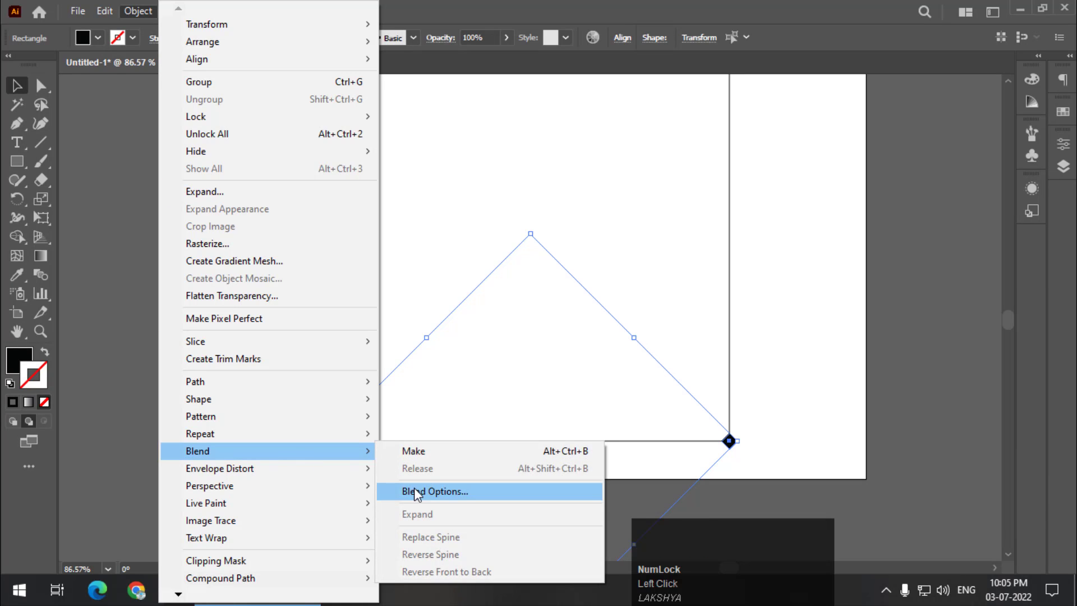
left_click(425, 491)
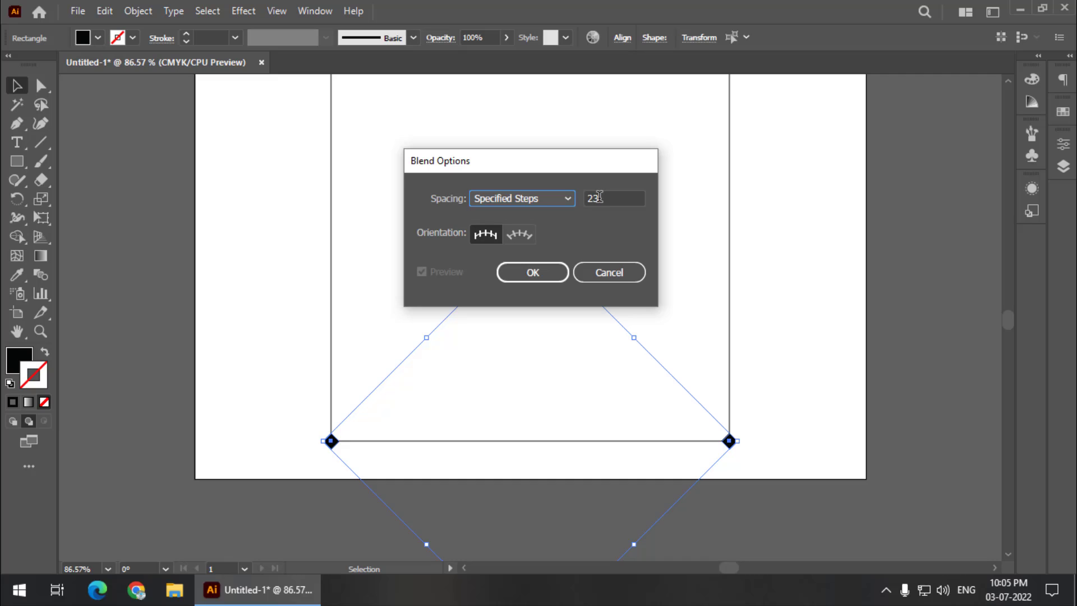
left_click(534, 270)
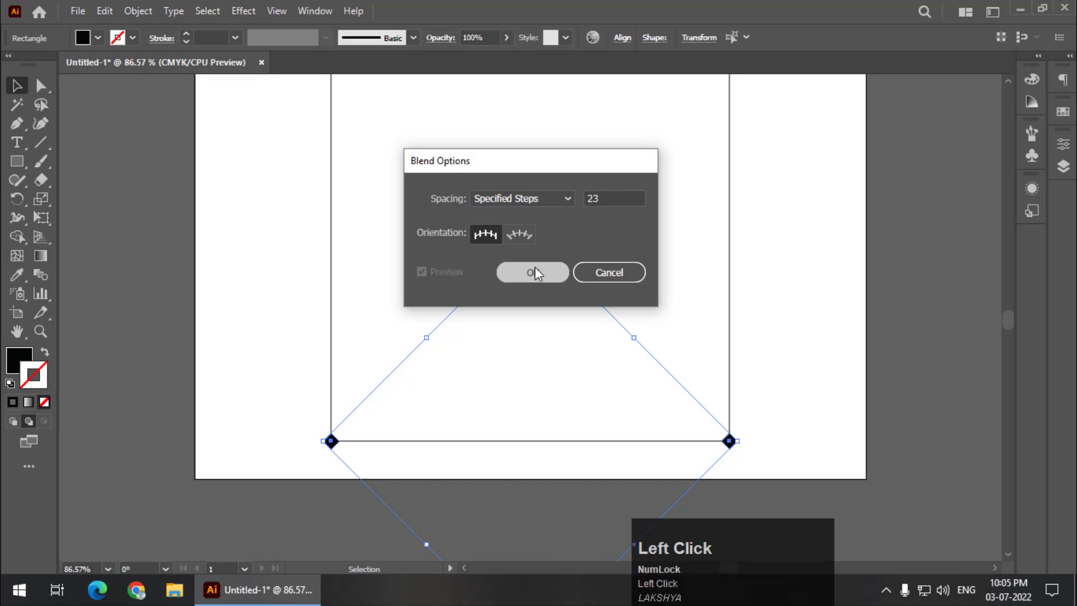
left_click(138, 12)
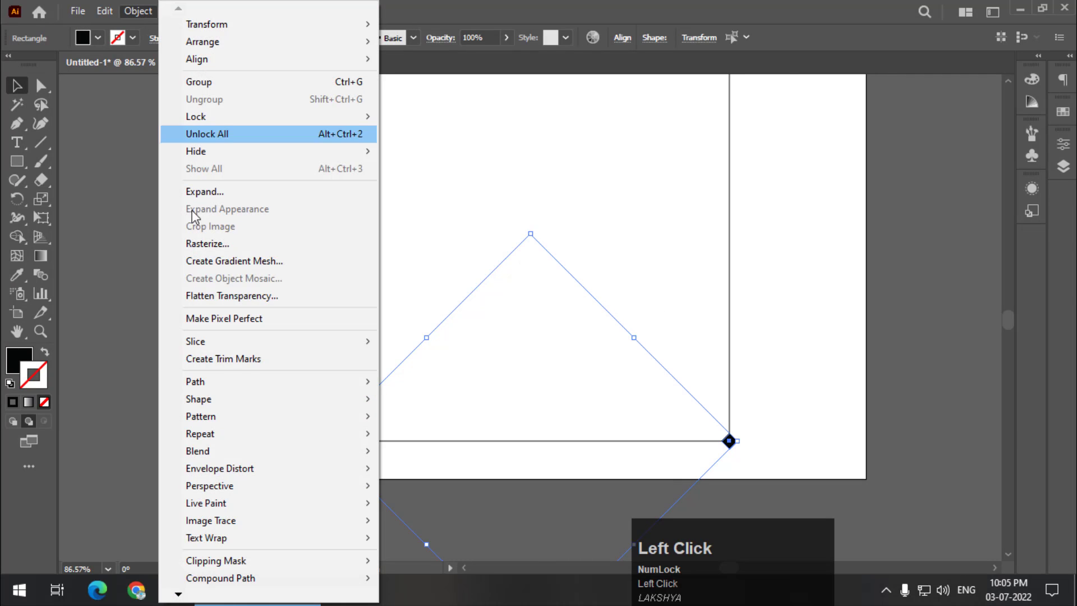
left_click(458, 451)
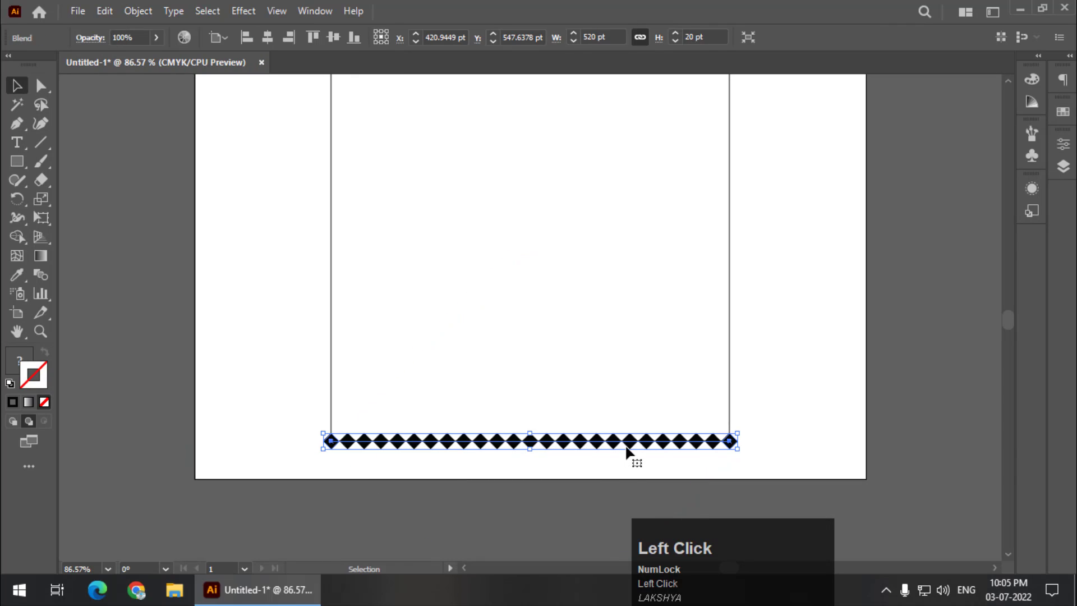
scroll(601, 437, "up", 2)
mouse_move(277, 113)
left_mouse_down()
mouse_move(337, 146)
mouse_move(795, 180)
left_mouse_up()
scroll(610, 241, "up", 2)
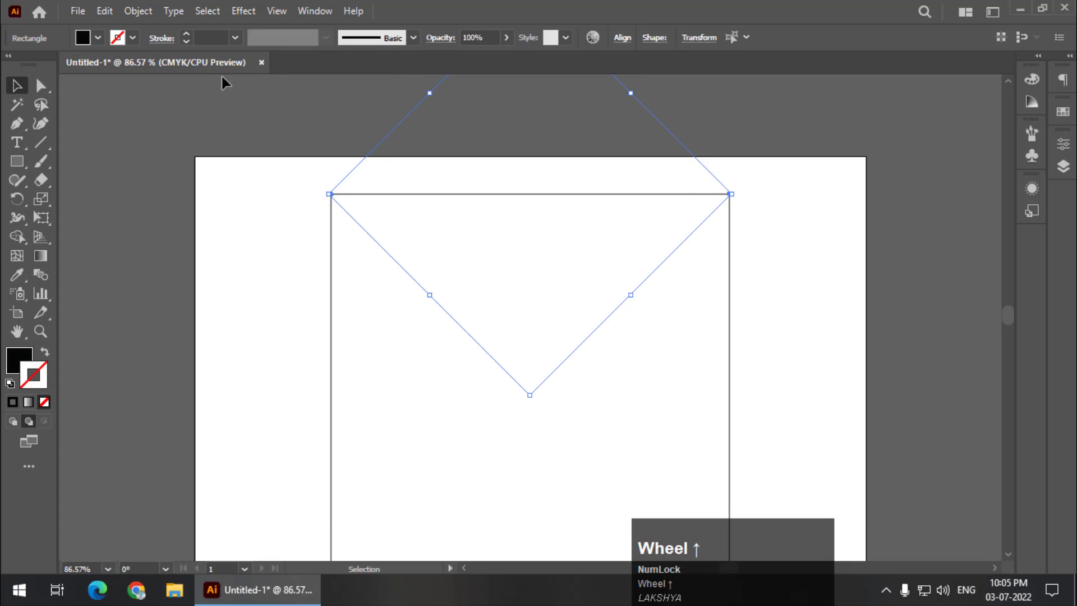
Make a blend between the two tiny top-corner diamonds with Object > Blend > Make
left_click(147, 15)
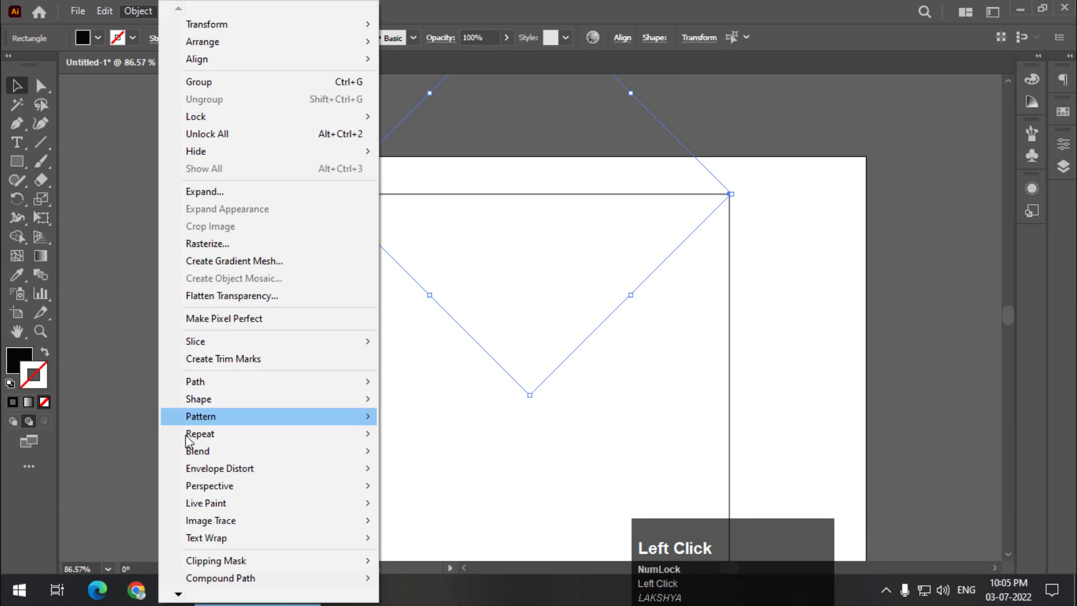
mouse_move(197, 451)
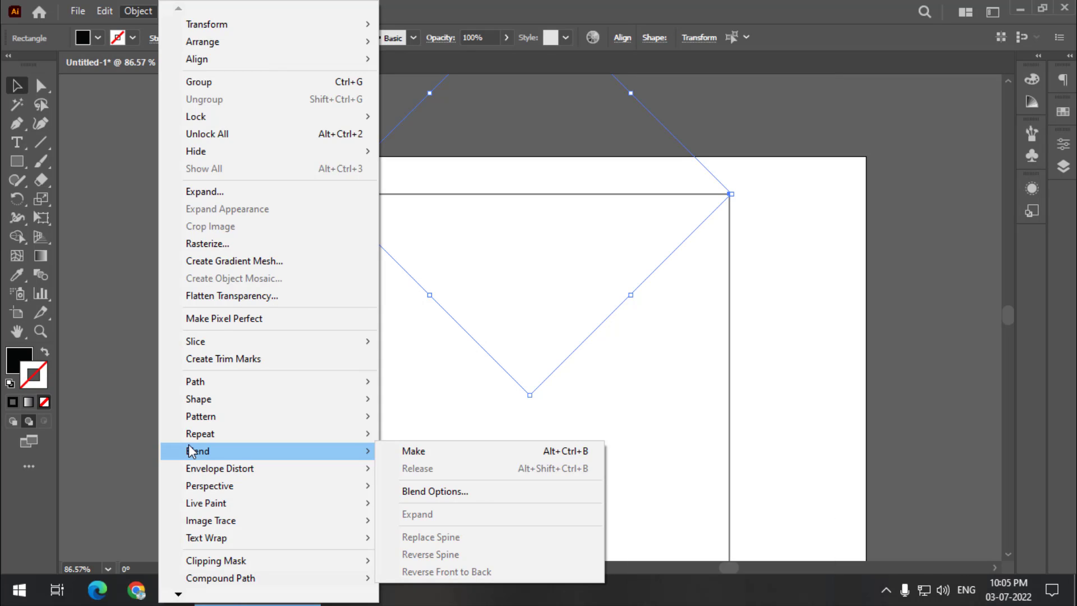
left_click(438, 452)
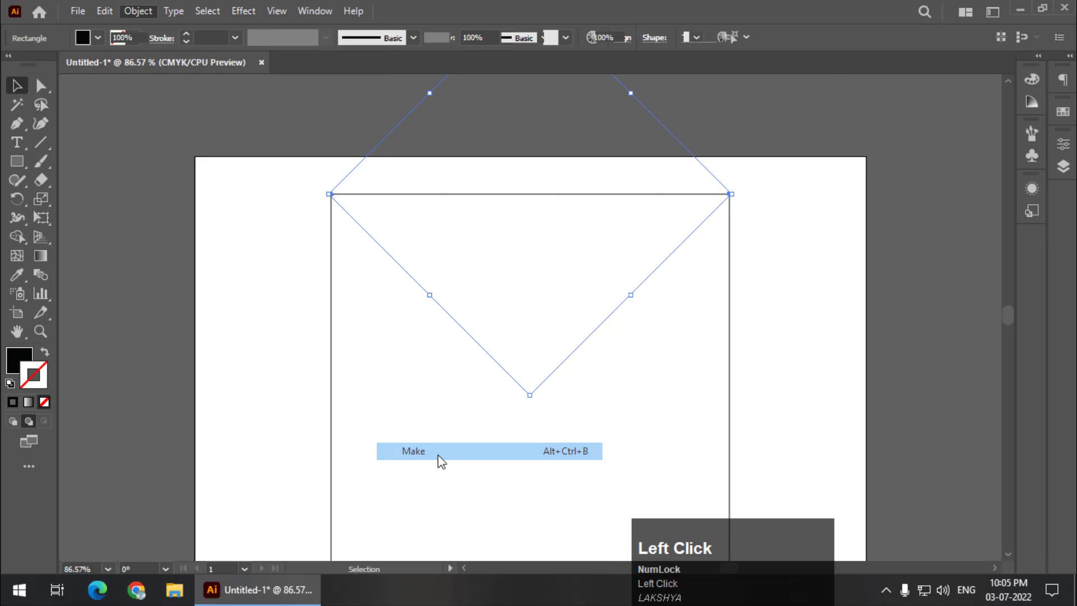
scroll(516, 202, "down", 2)
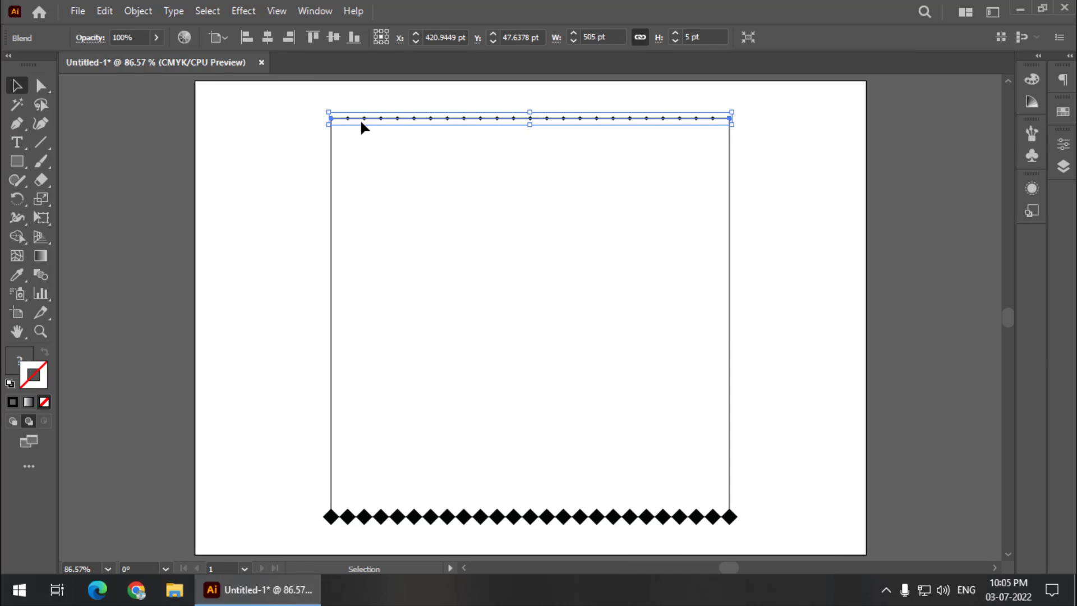
Expand the top diamond-row blend into ordinary shapes
left_click(144, 14)
left_click(214, 190)
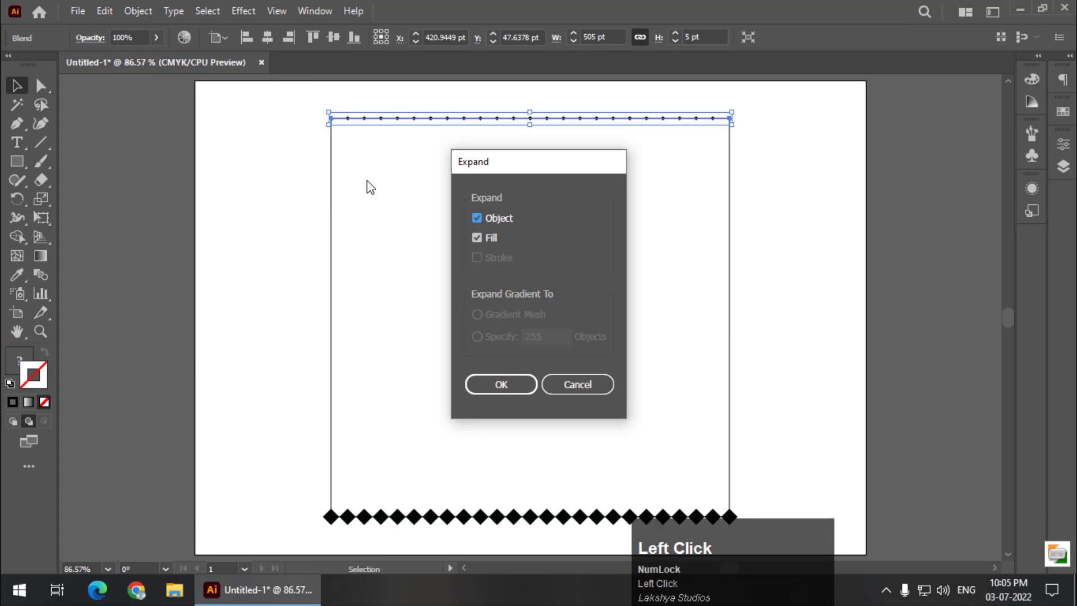
left_click(502, 384)
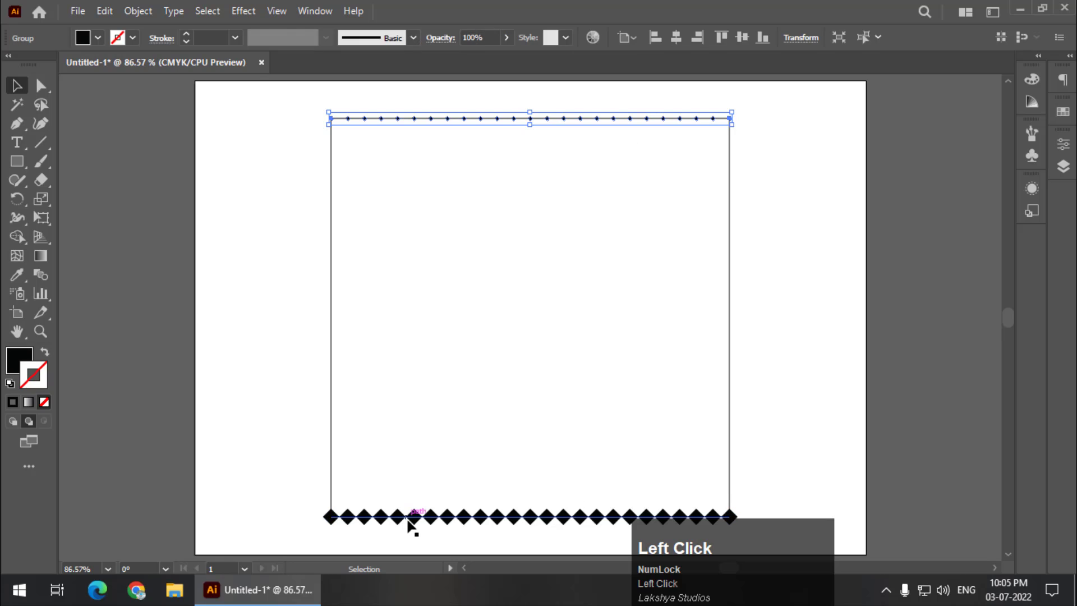
Expand the bottom diamond-row blend and Shift-select the top row with it
left_click(412, 522)
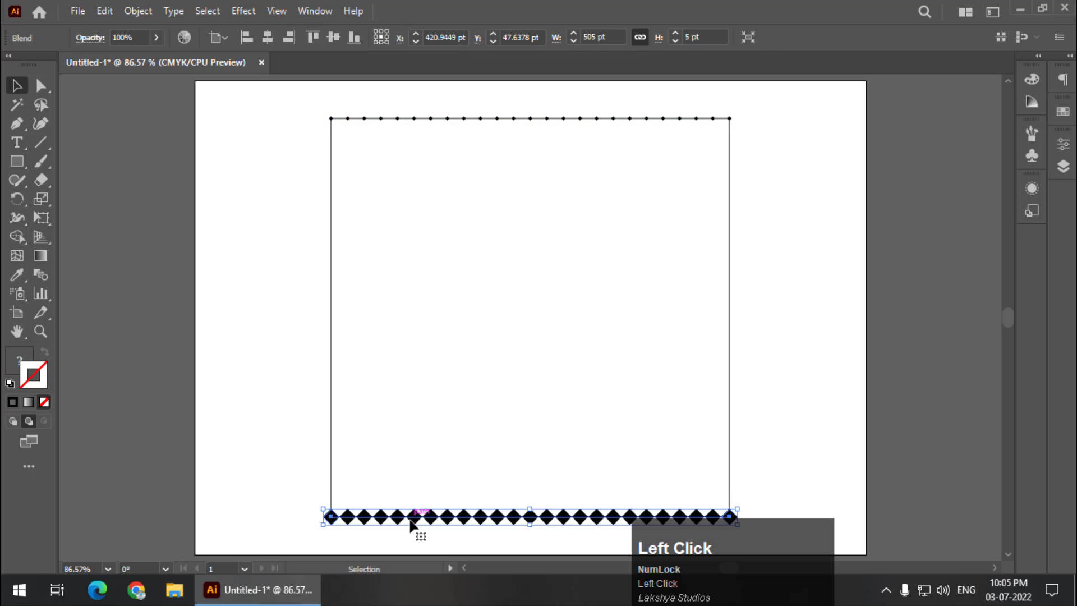
left_click(135, 17)
left_click(226, 198)
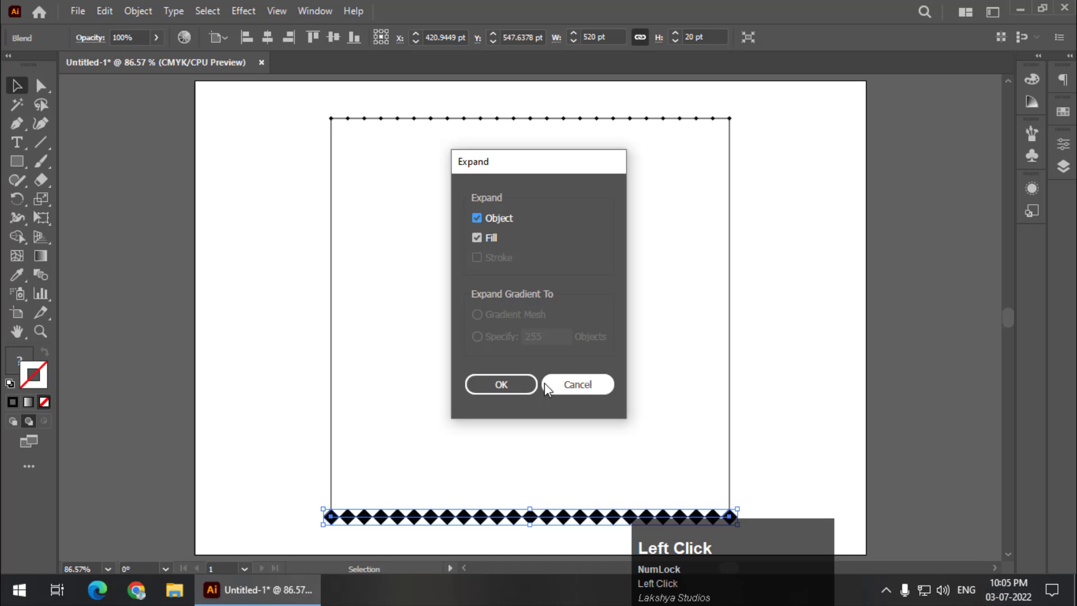
left_click(521, 384)
left_click(464, 120, "shift")
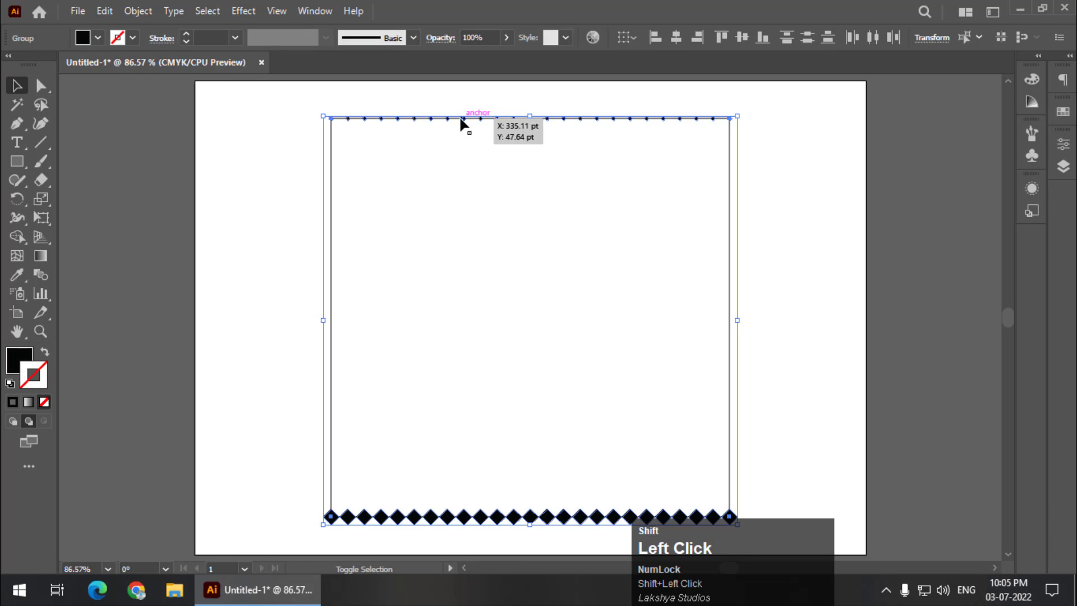
Keep 23 specified blend steps and blend the top and bottom diamond rows together
left_click(137, 11)
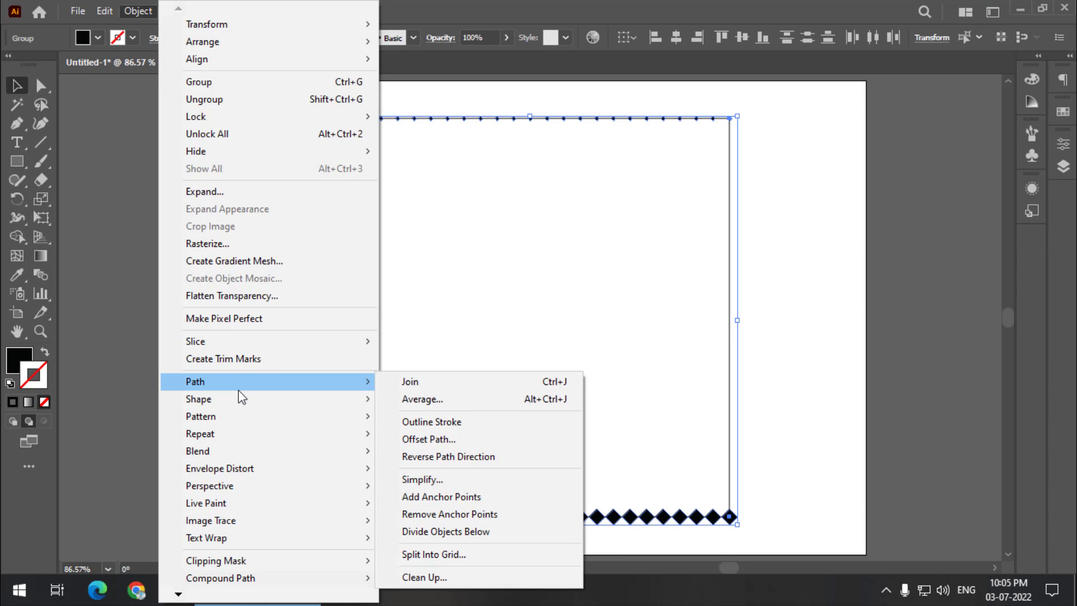
mouse_move(270, 451)
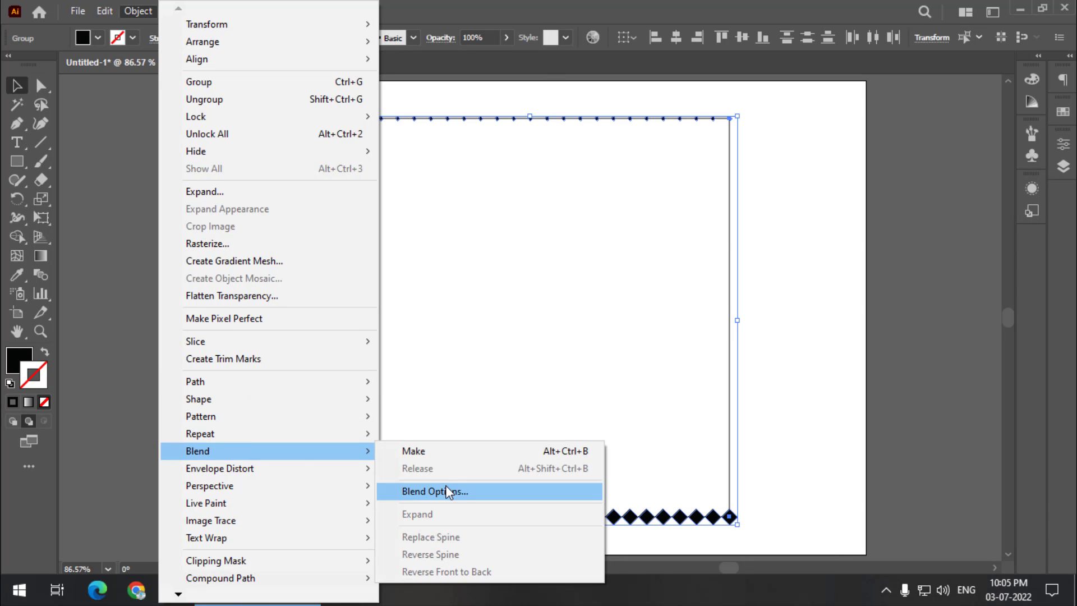
left_click(447, 492)
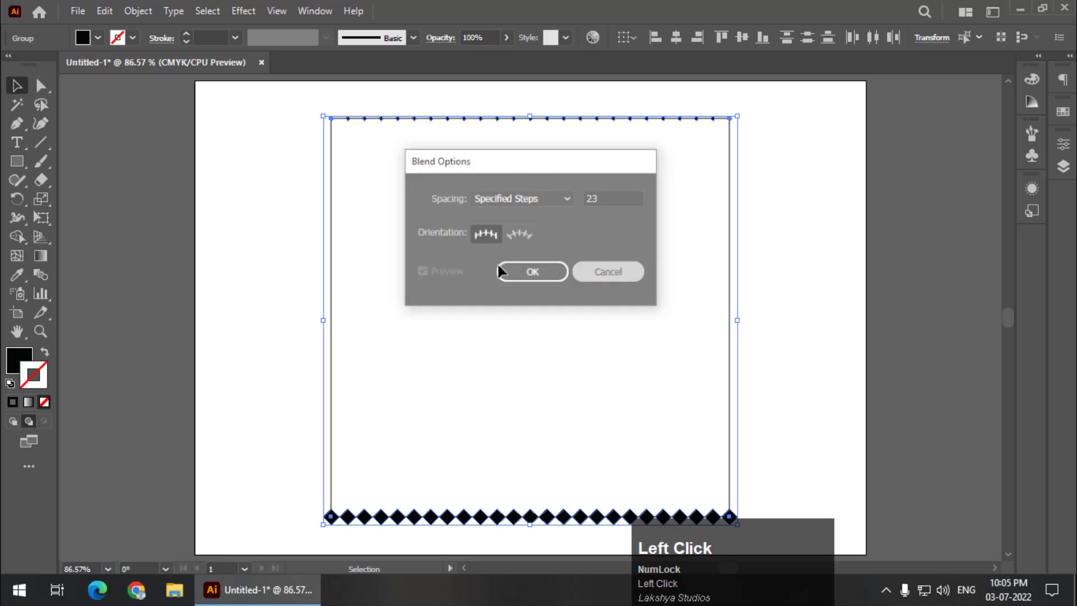
left_click(532, 270)
left_click(138, 11)
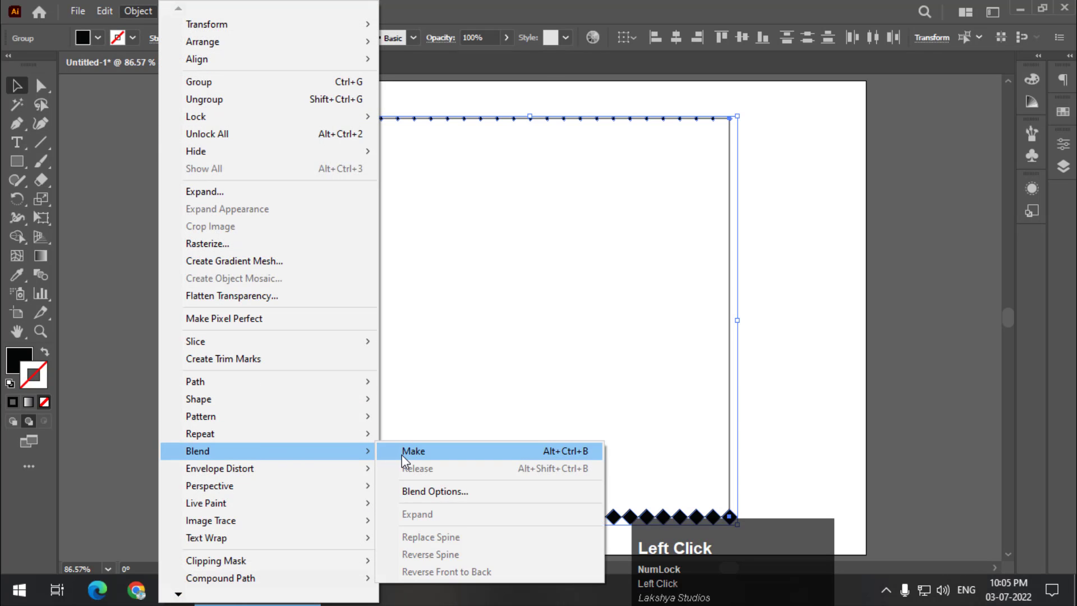
left_click(403, 455)
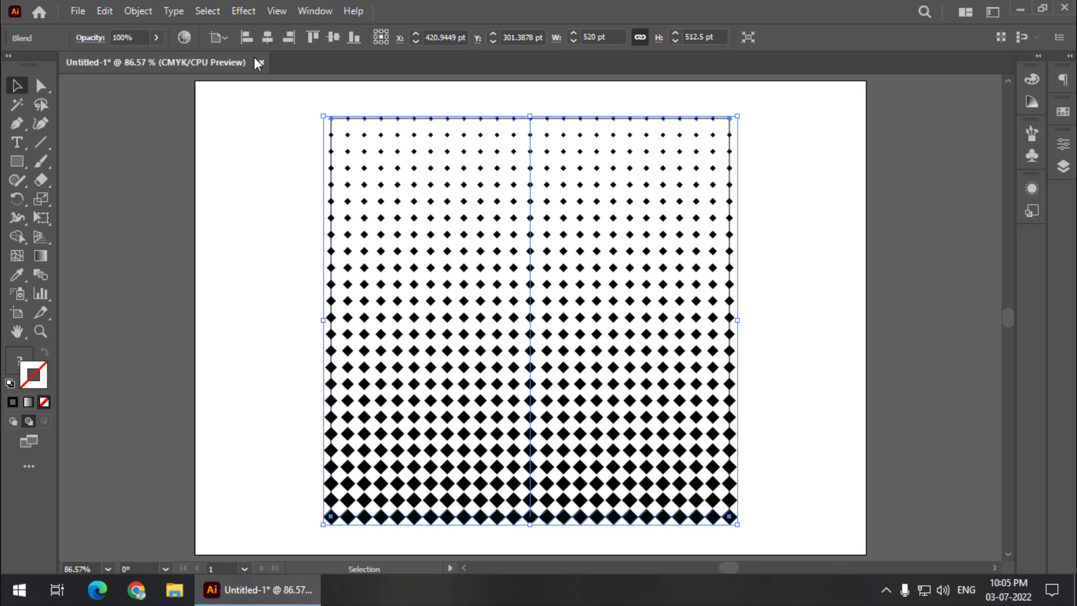
Apply a Transform effect making 1 copy moved 10.5 pt horizontally and vertically
left_click(243, 11)
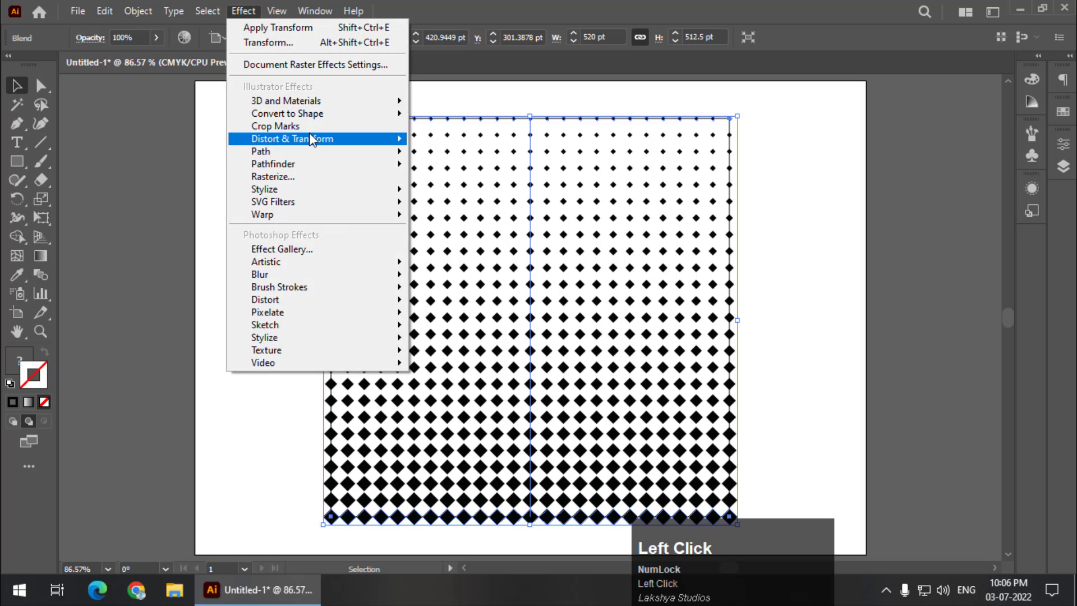
mouse_move(293, 139)
left_click(486, 192)
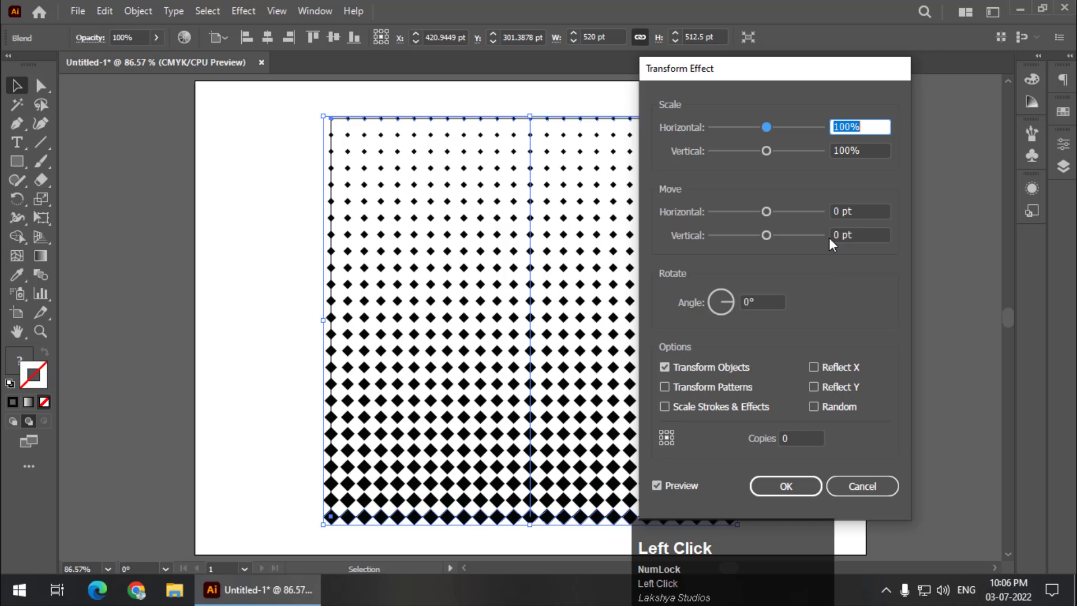
left_click(798, 437)
scroll(798, 438, "up", 1)
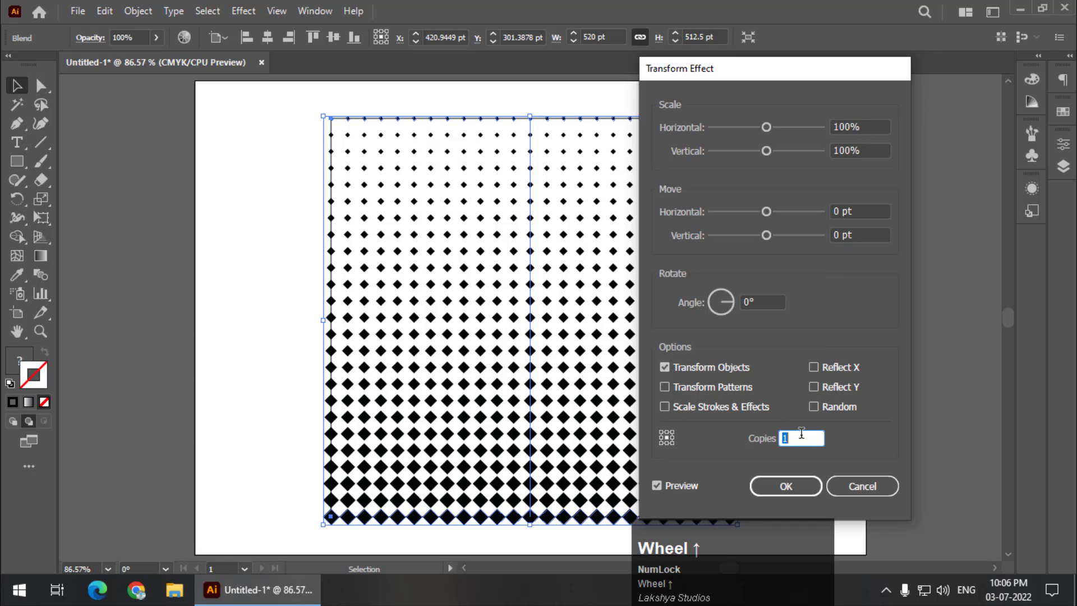
left_click(856, 210)
type("10")
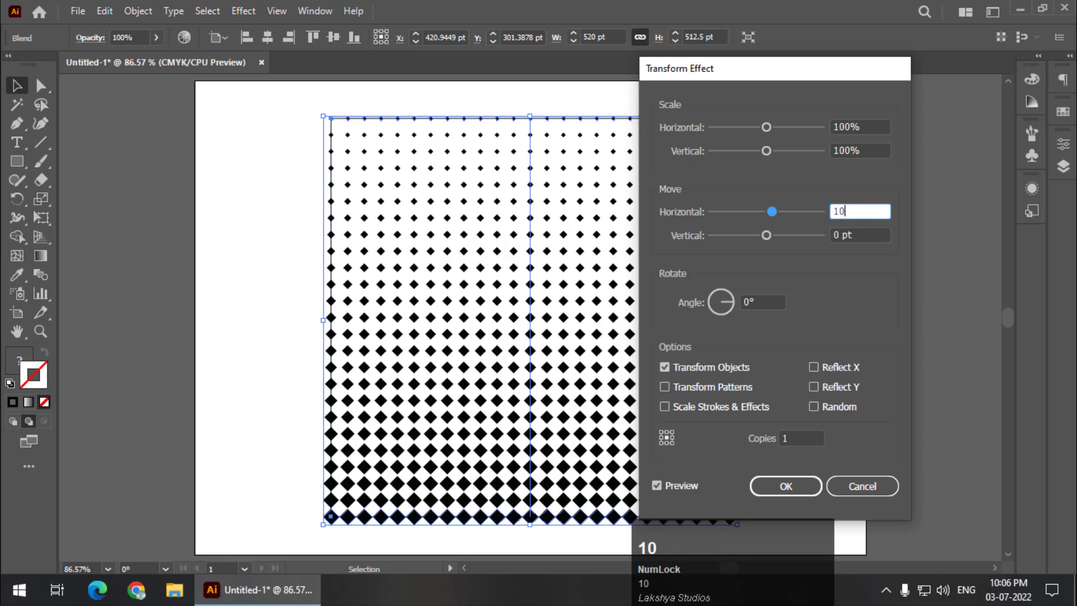
type(".5")
key("Tab")
type("10.5")
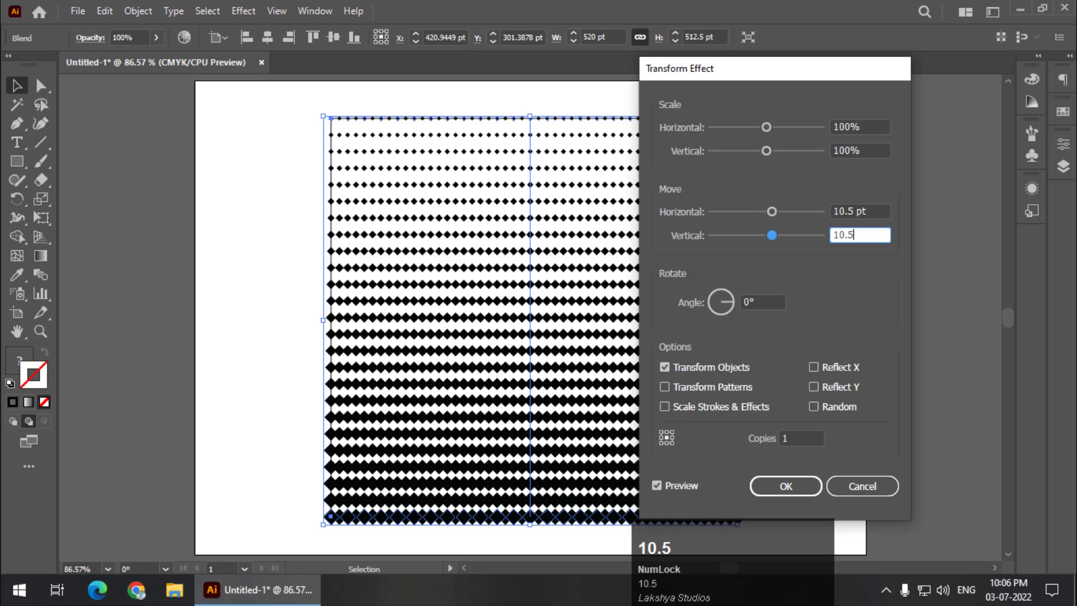
left_click(804, 438)
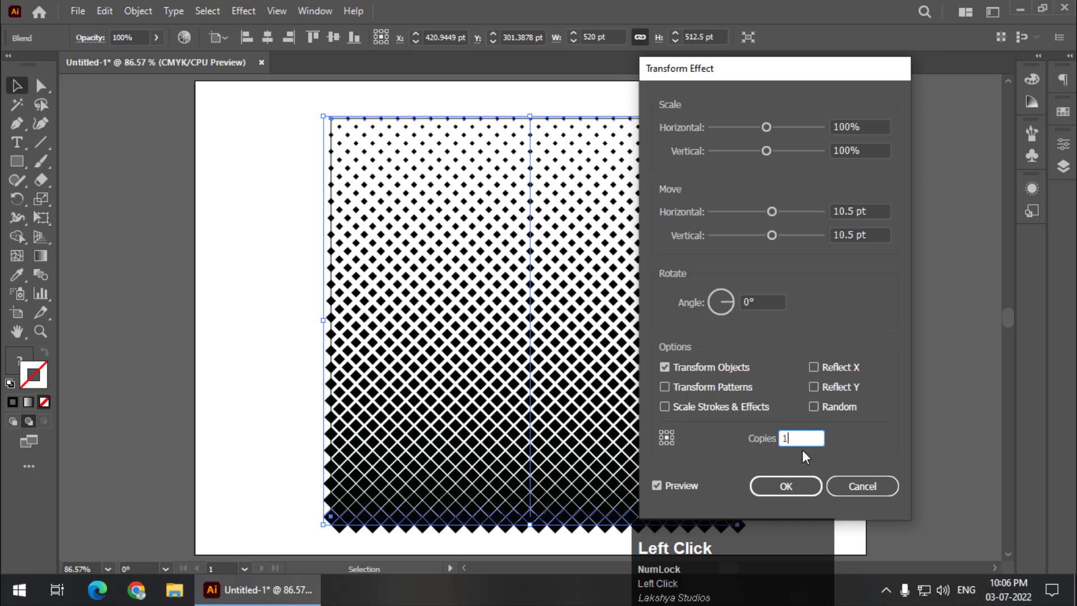
left_click(785, 486)
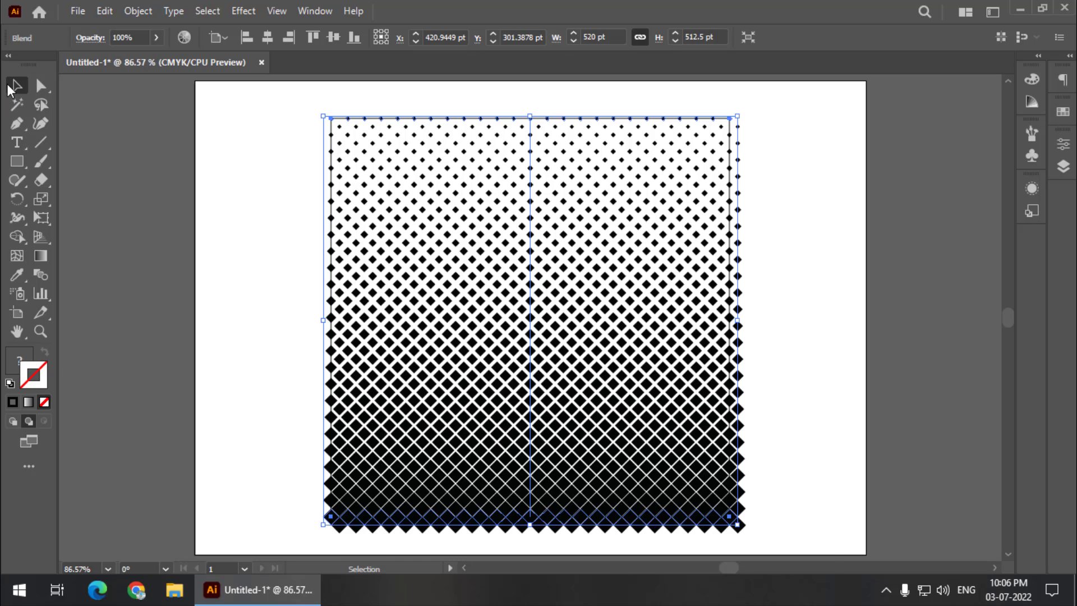
Deselect the diamond grid and start a 500 × 500 pt rectangle with the Rectangle tool
left_click(135, 149)
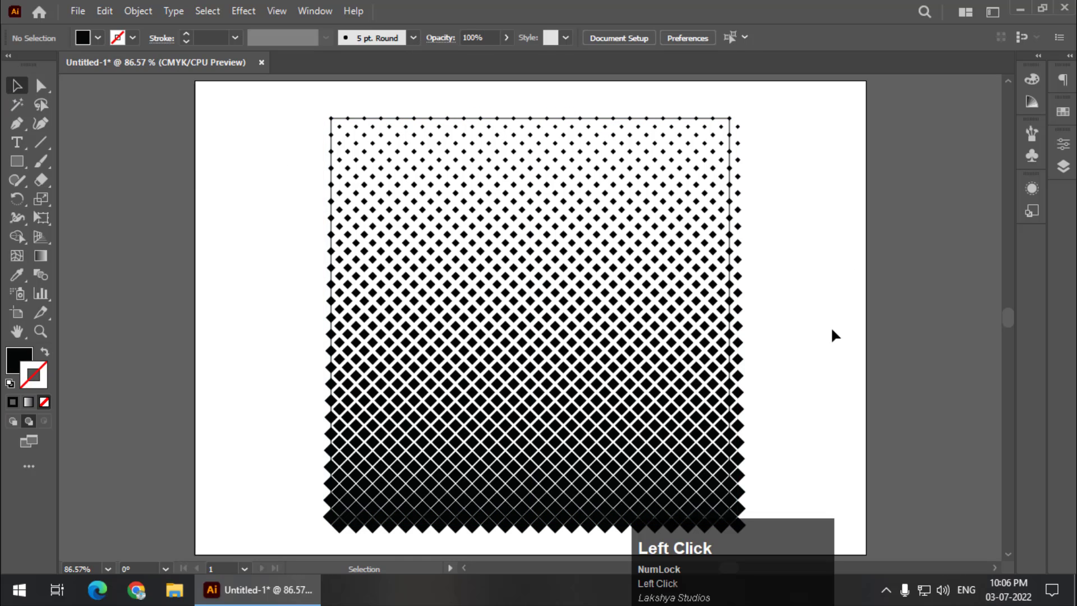
scroll(831, 335, "down", 2)
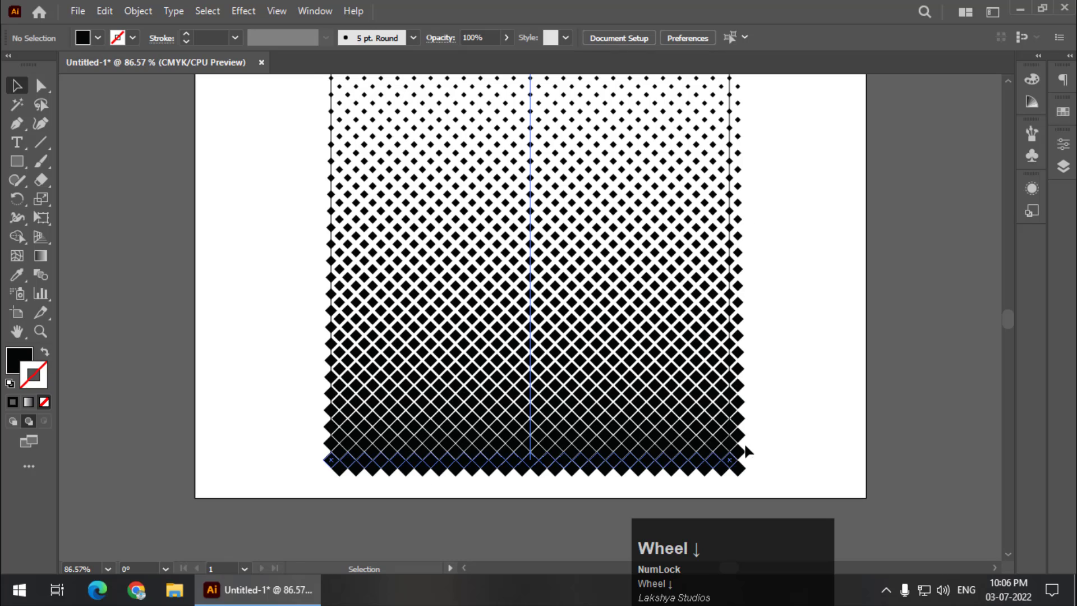
scroll(753, 202, "up", 1)
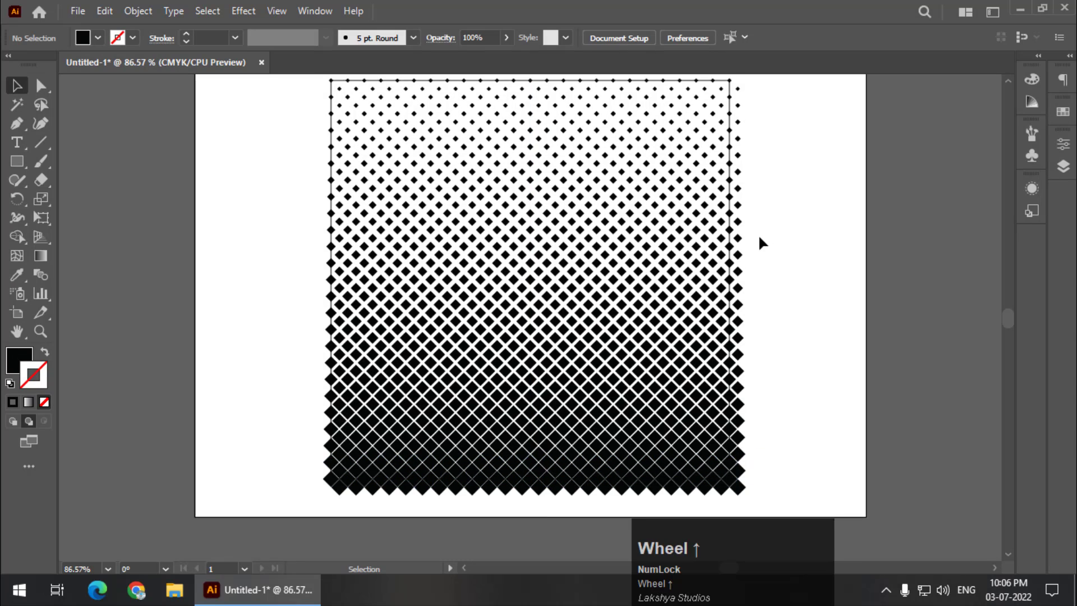
scroll(758, 236, "up", 1)
left_click(17, 161)
left_click(250, 210)
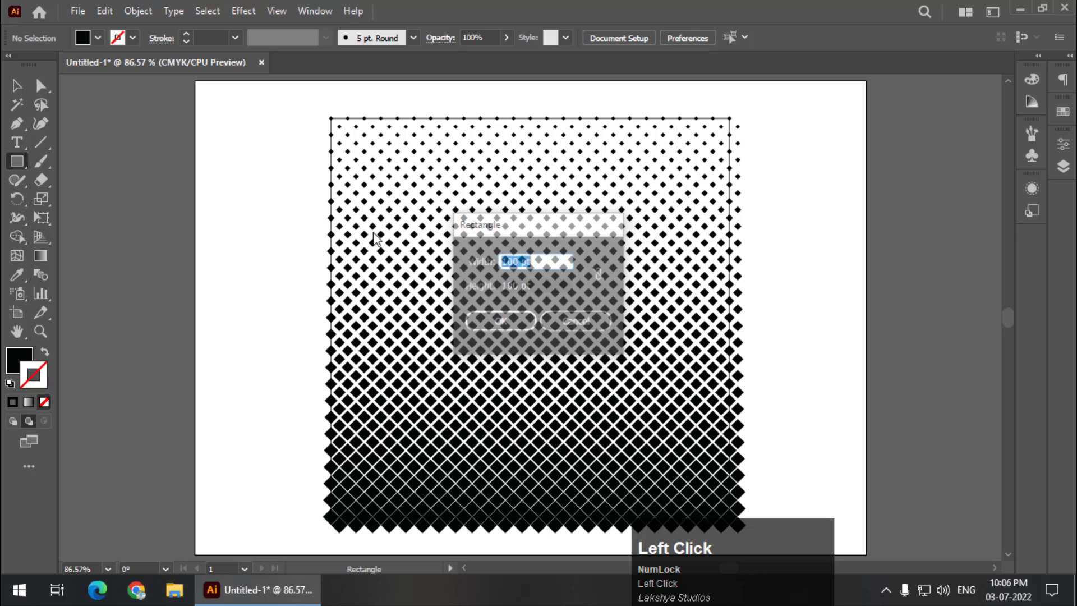
type("500")
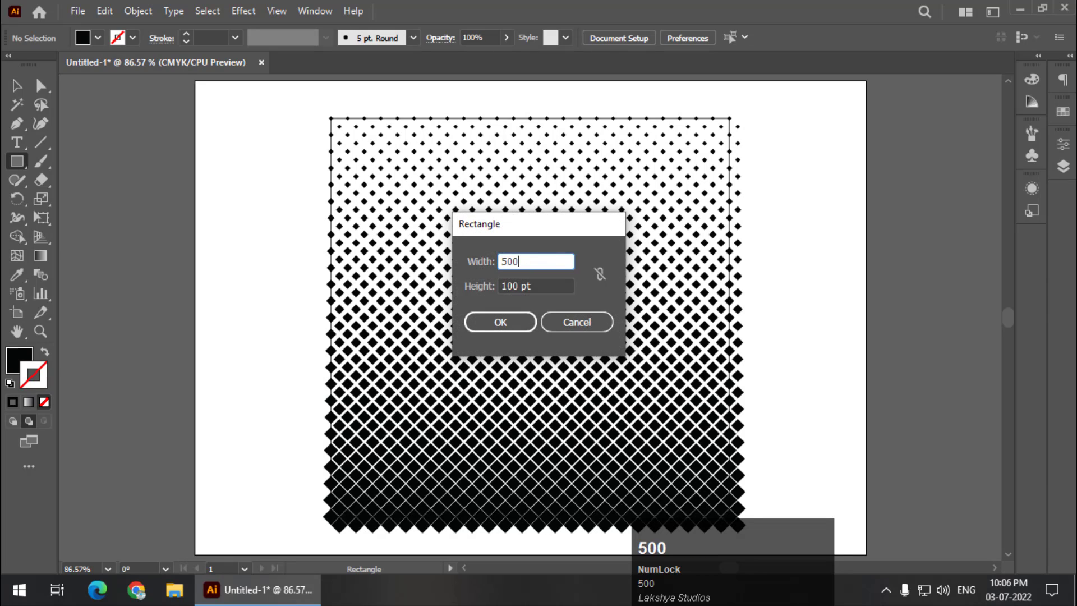
type(" pt")
key("Tab")
type("500 ")
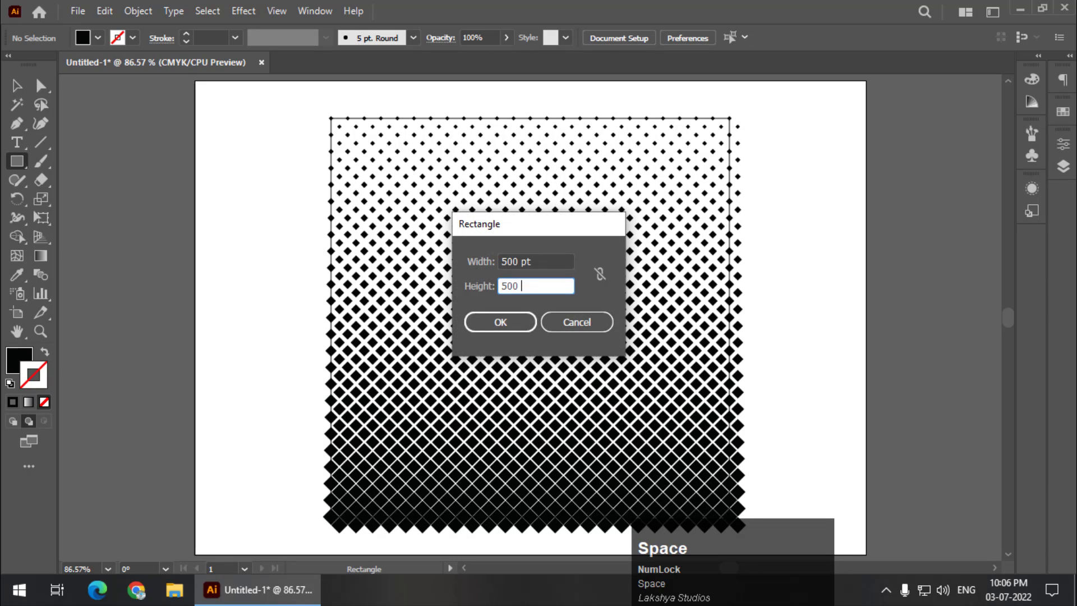
type("pt")
Create the 500 pt square and give it a dark red fill
left_click(521, 322)
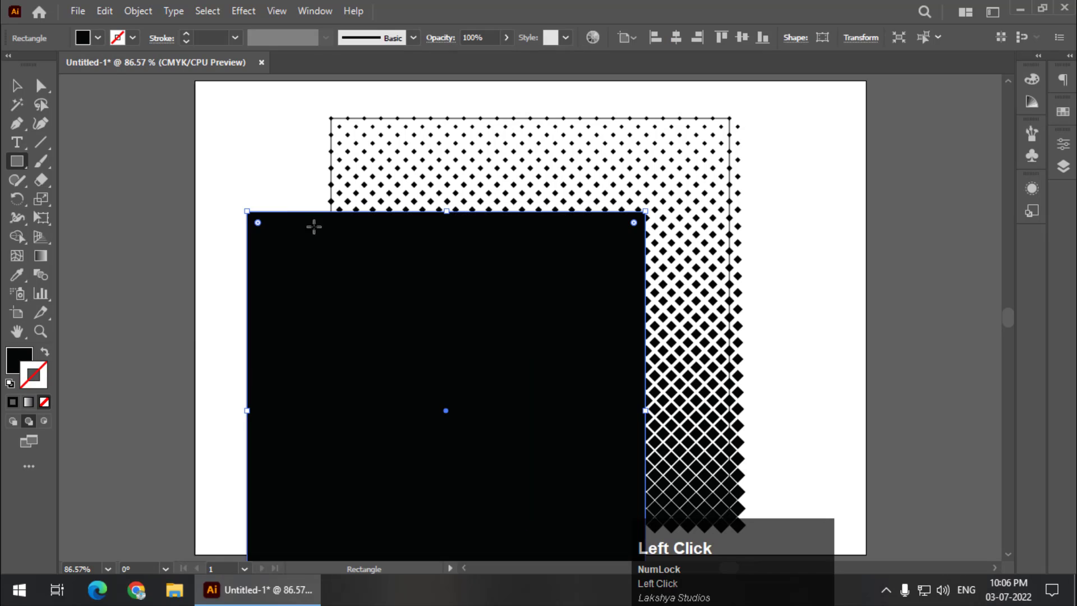
left_click(18, 88)
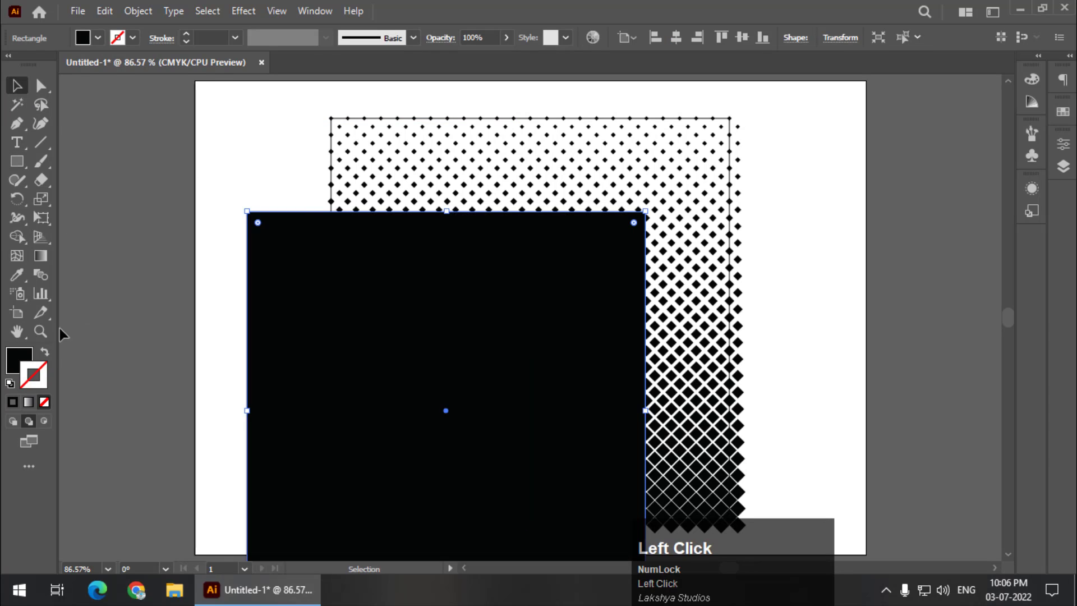
left_click(21, 361)
double_click(19, 362)
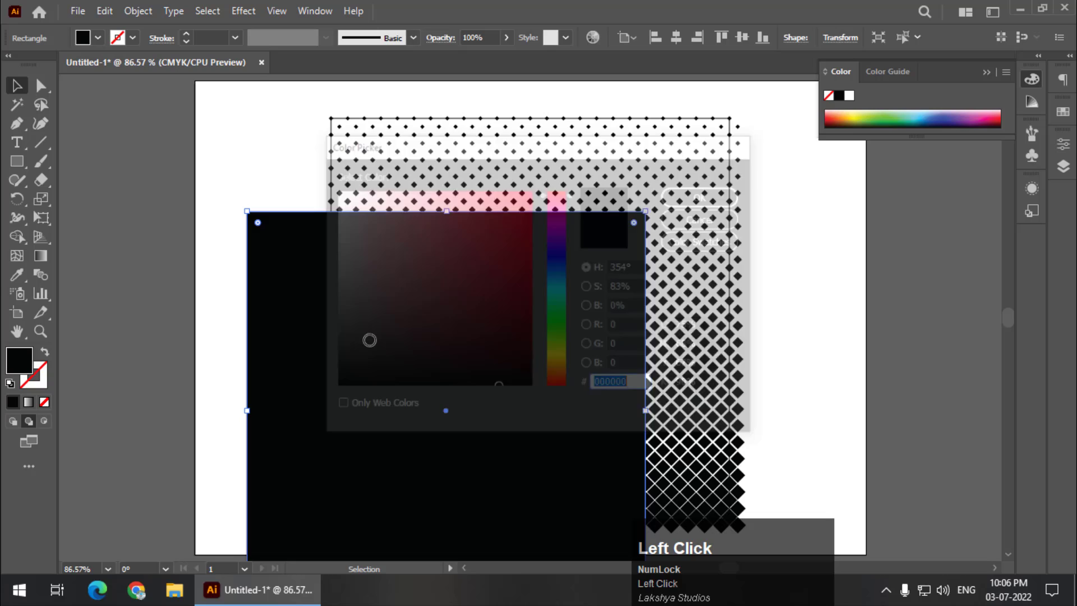
left_click_drag(488, 301, 498, 301)
left_click(686, 195)
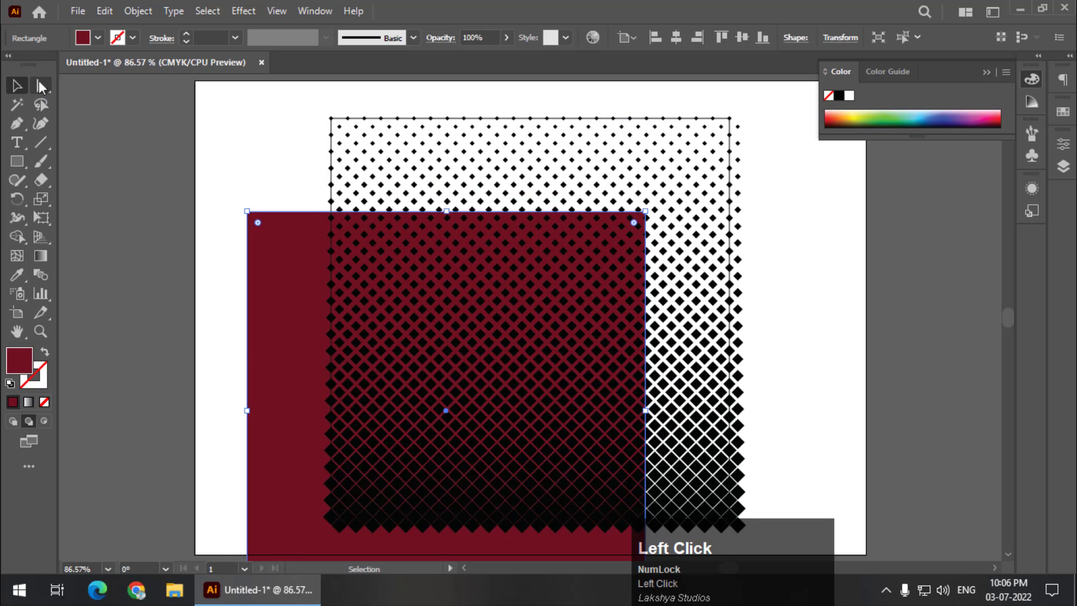
Bring the red square to the front and centre it horizontally and vertically over the pattern
right_click(300, 309)
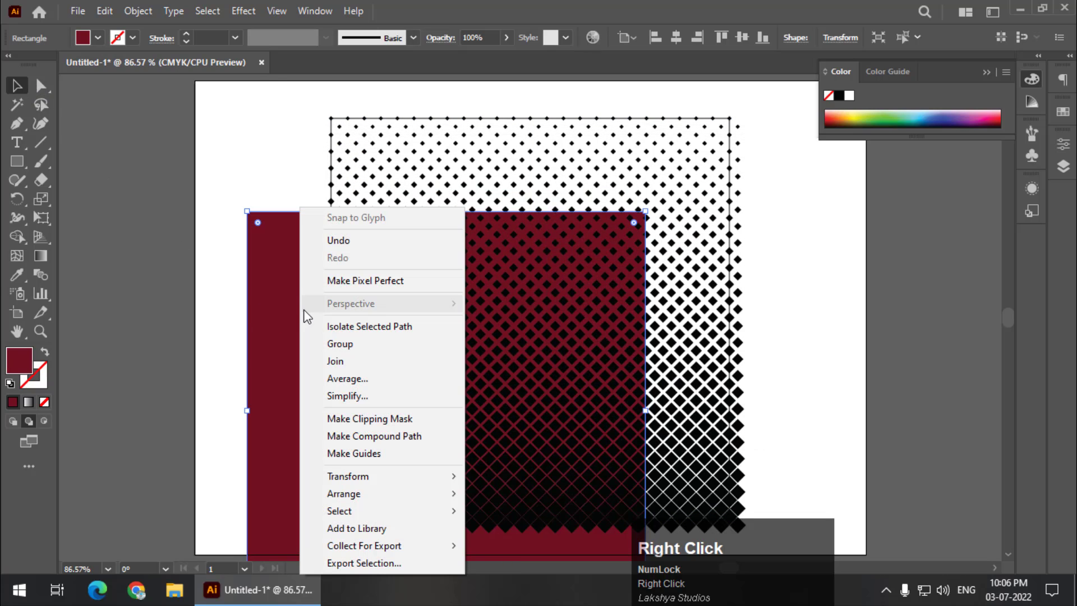
mouse_move(343, 494)
left_click(505, 494)
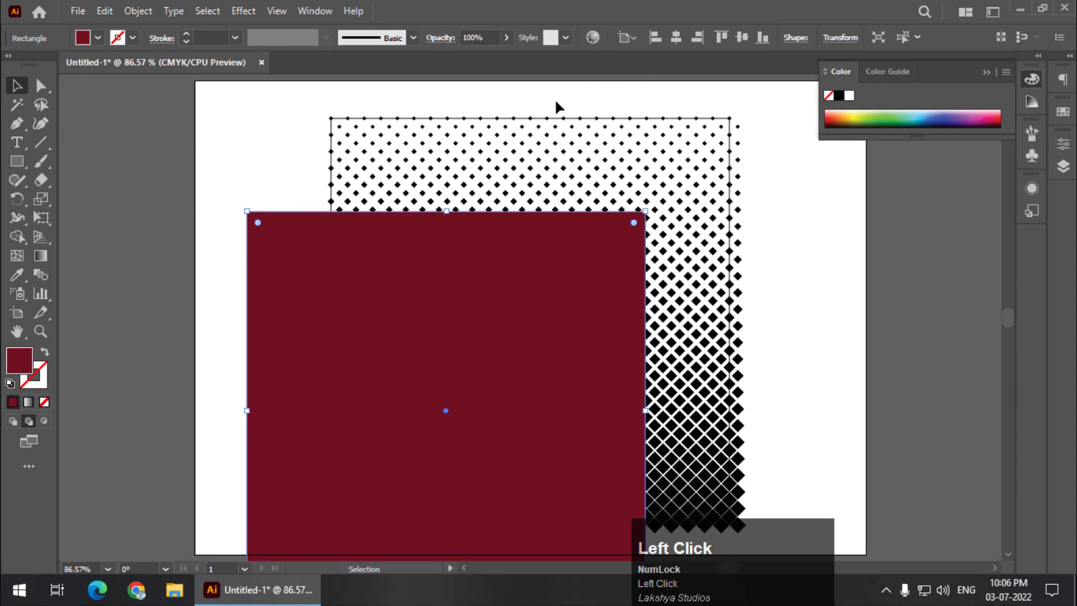
left_click(676, 43)
left_click(741, 37)
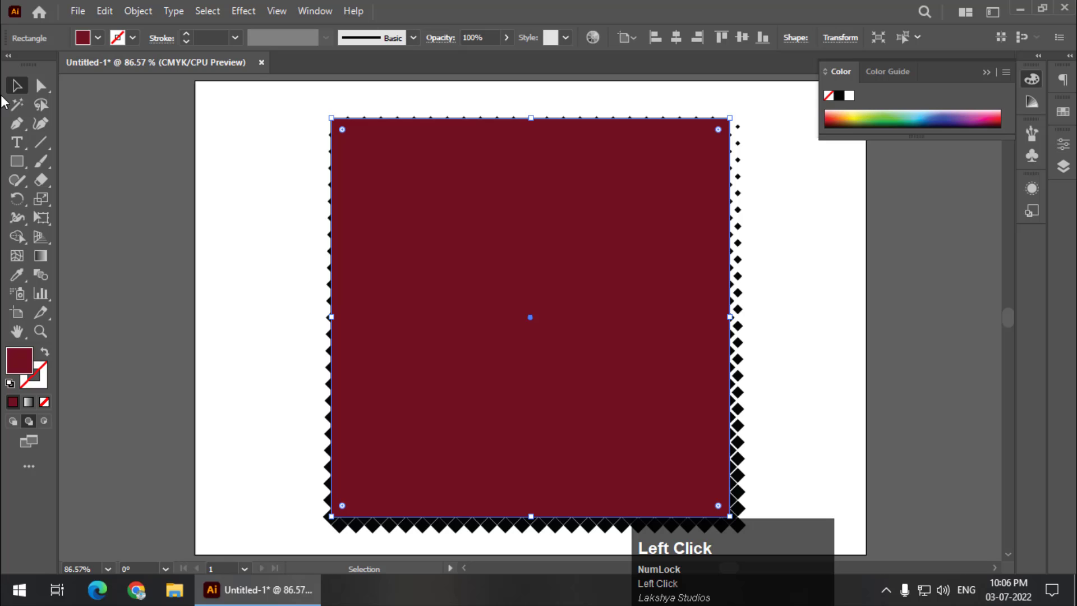
Select the square and diamond pattern together and make a clipping mask
left_click_drag(290, 184, 432, 375)
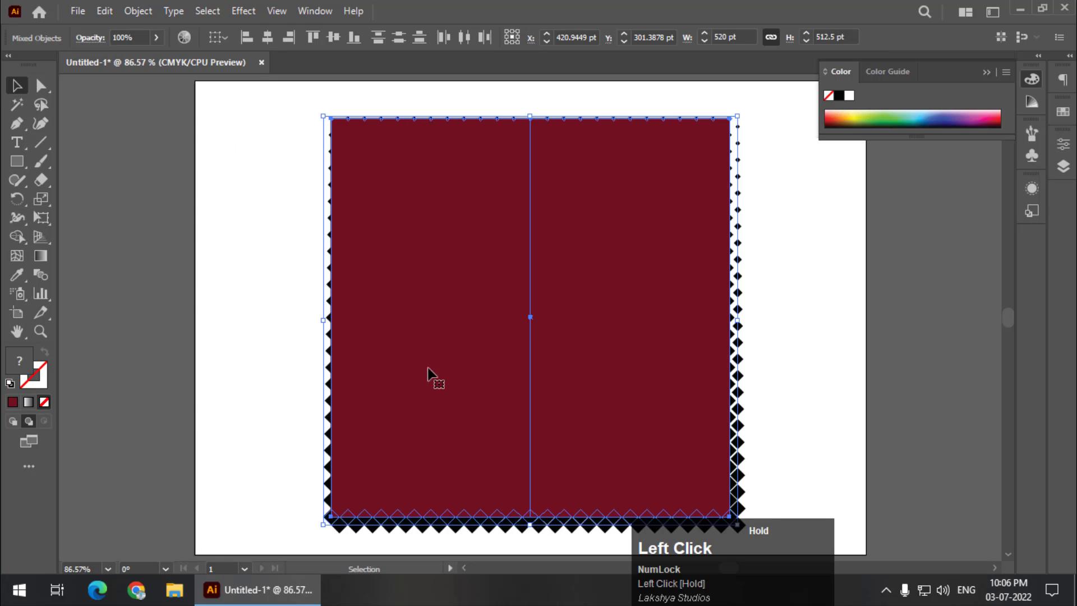
right_click(397, 290)
left_click(481, 450)
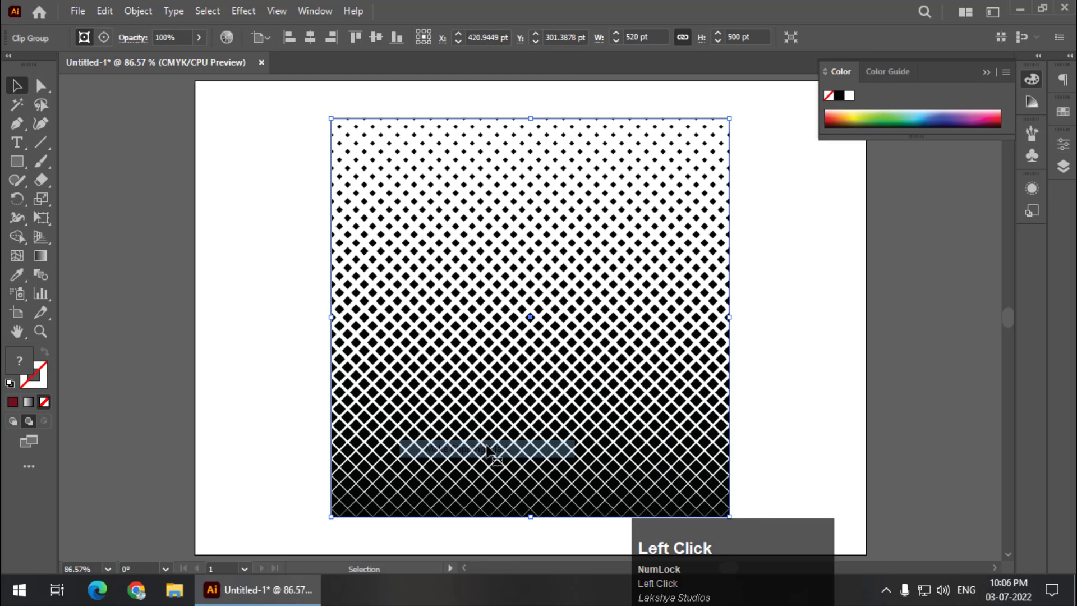
Recolour the diamond blend dark red by editing inside the clip group, after undoing an orange fill
left_click(787, 354)
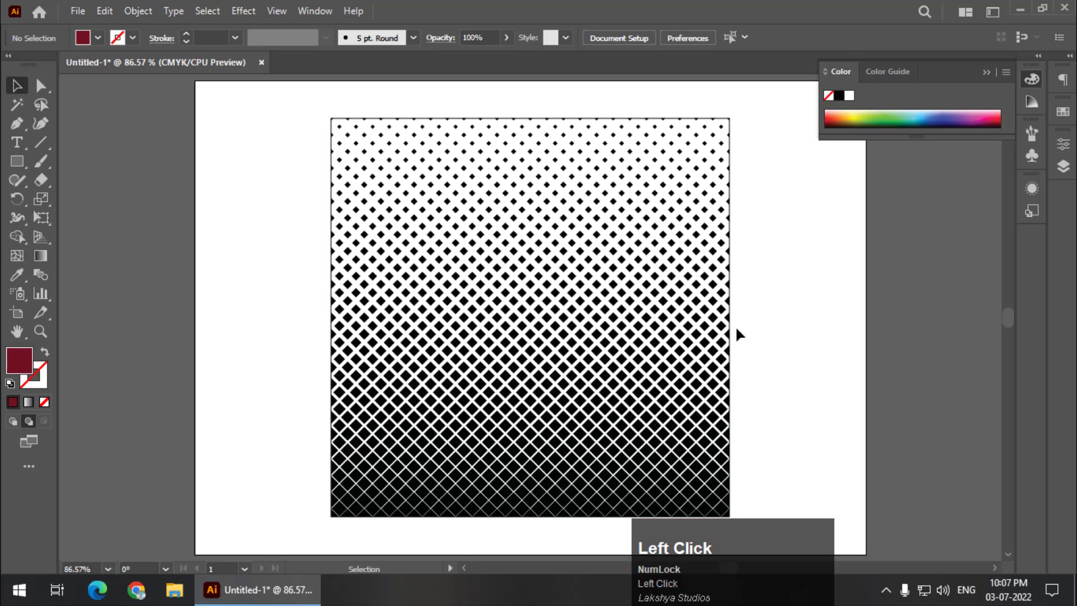
left_click(683, 339)
left_click(1064, 110)
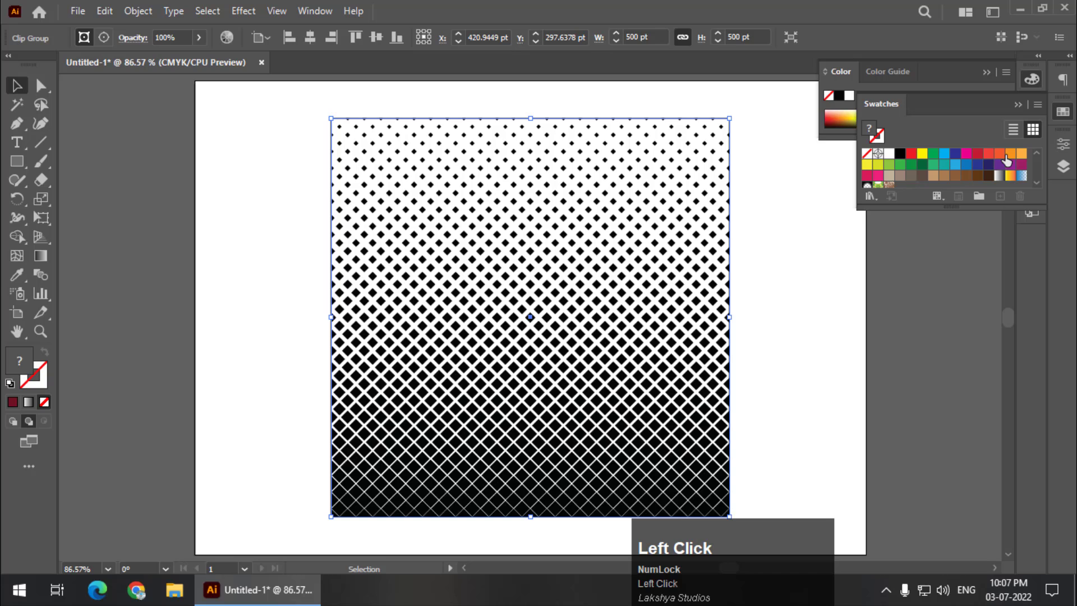
left_click(1002, 158)
key("ctrl+z")
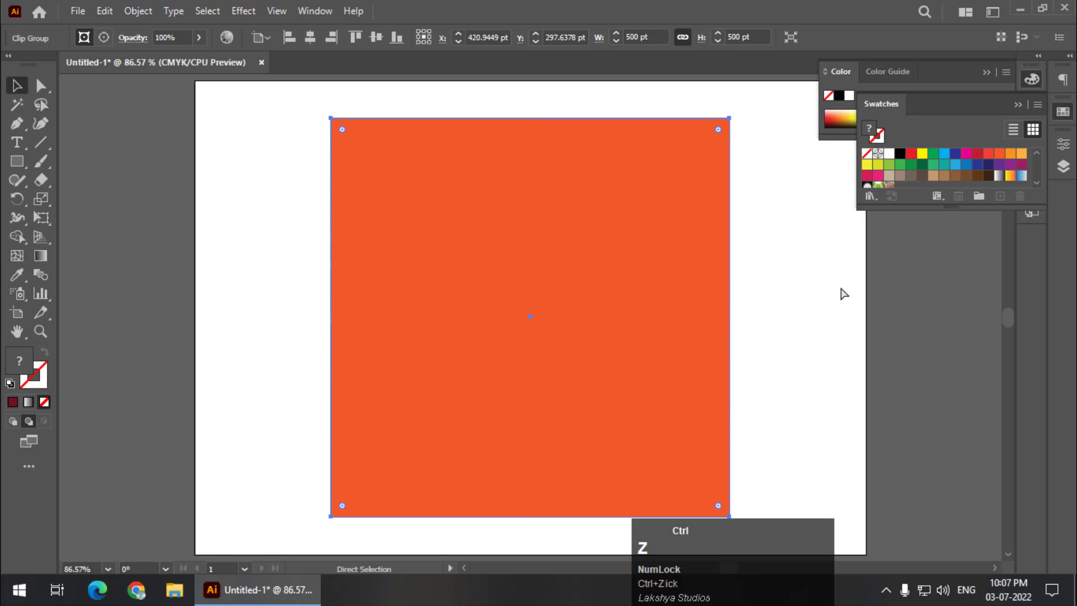
left_click(808, 305)
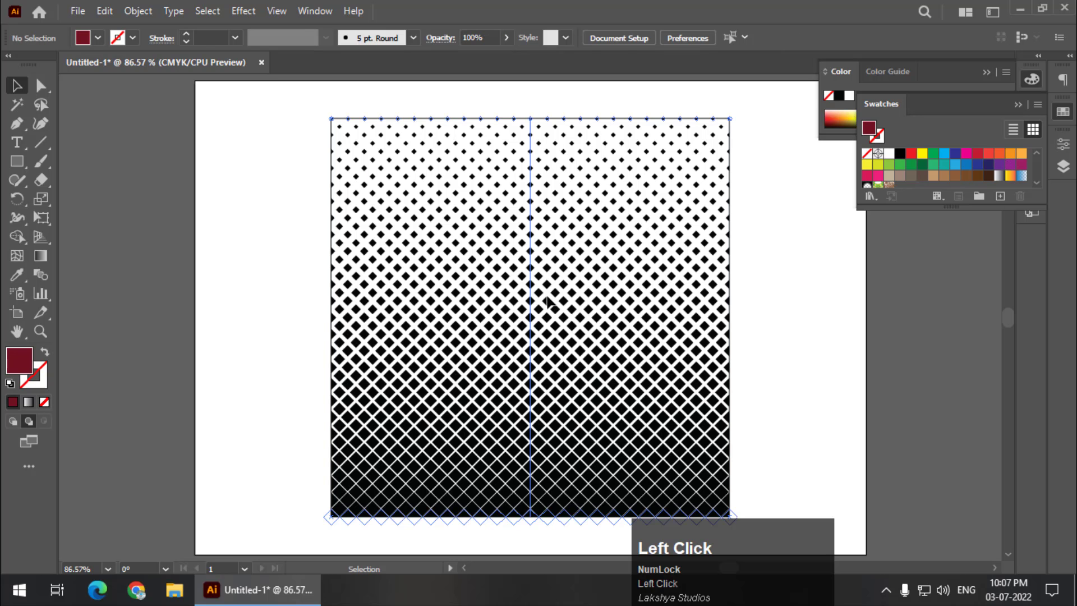
double_click(552, 300)
left_click(549, 305)
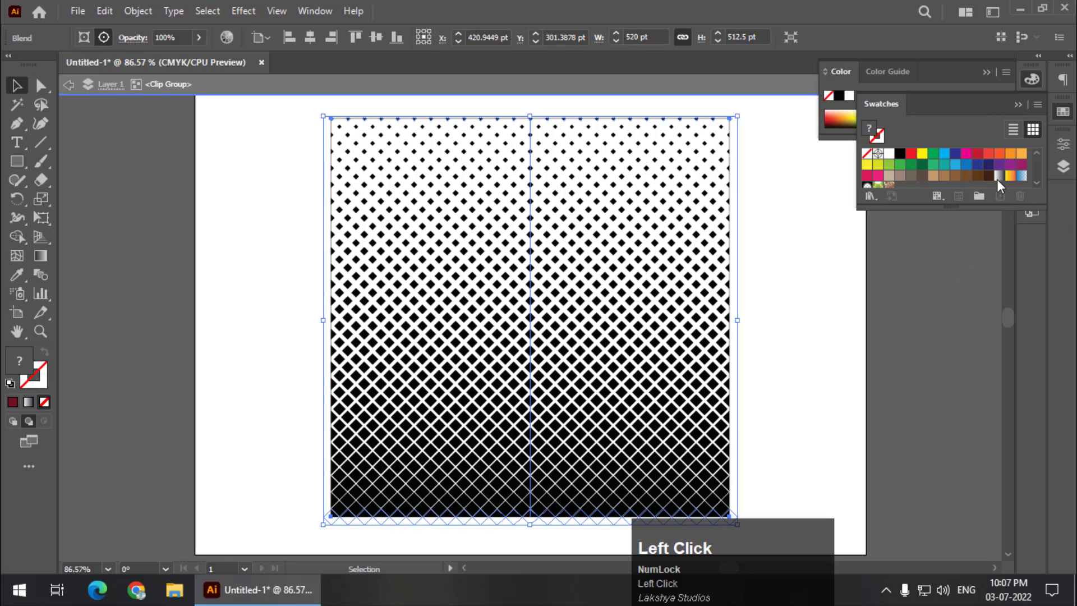
left_click(974, 154)
double_click(821, 281)
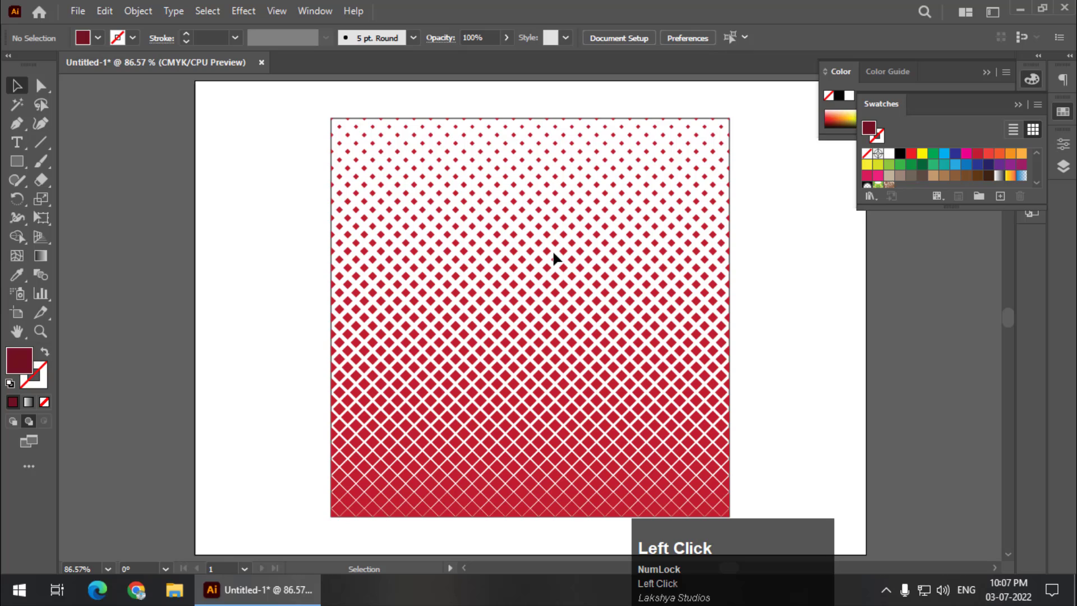
Move the clip group aside, unlock all objects and delete the leftover square outline
left_click_drag(565, 289, 755, 357)
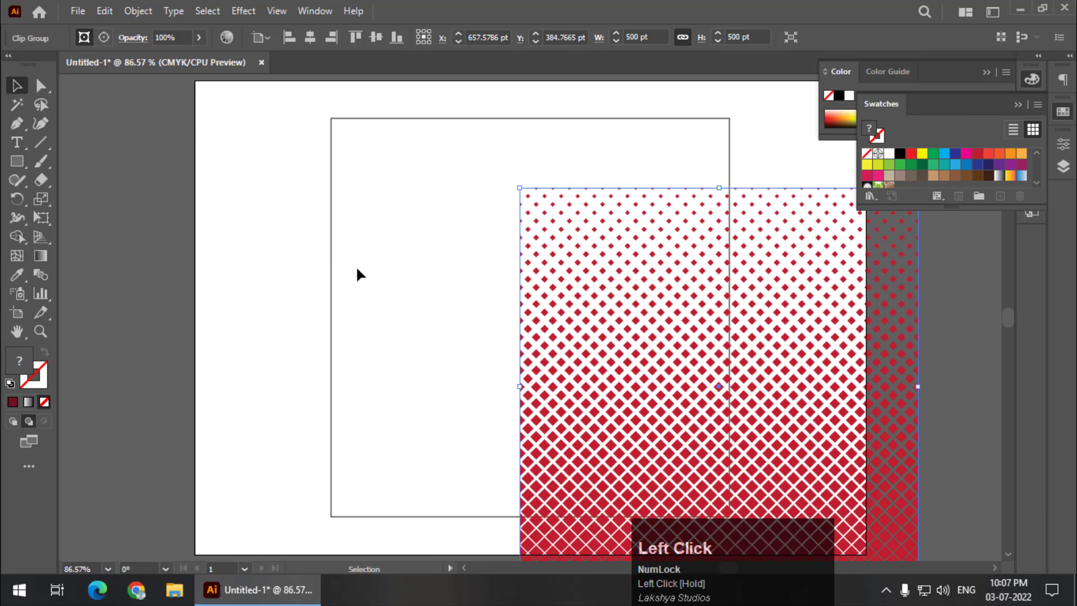
left_click(135, 11)
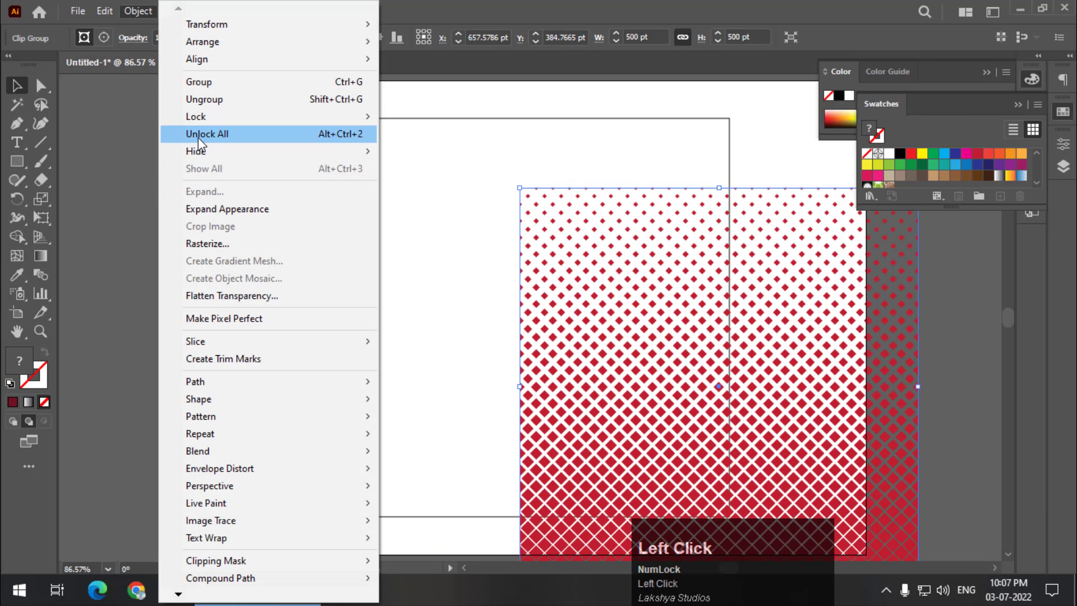
left_click(198, 137)
left_click(217, 194)
left_click(328, 202)
key("Delete")
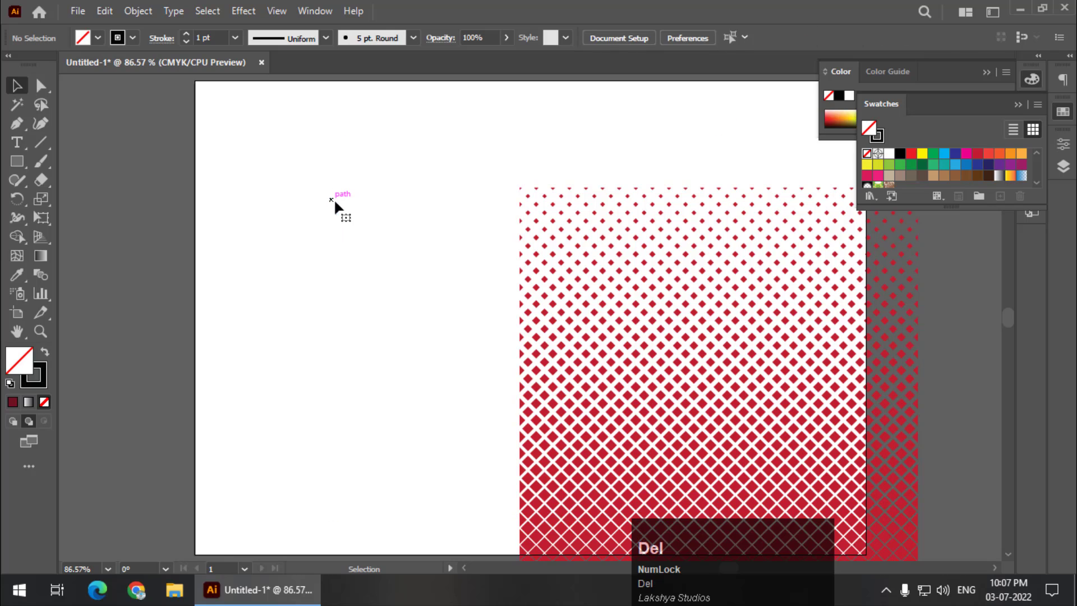
Centre the halftone clip group horizontally and vertically on the artboard, then deselect it
left_click(577, 294)
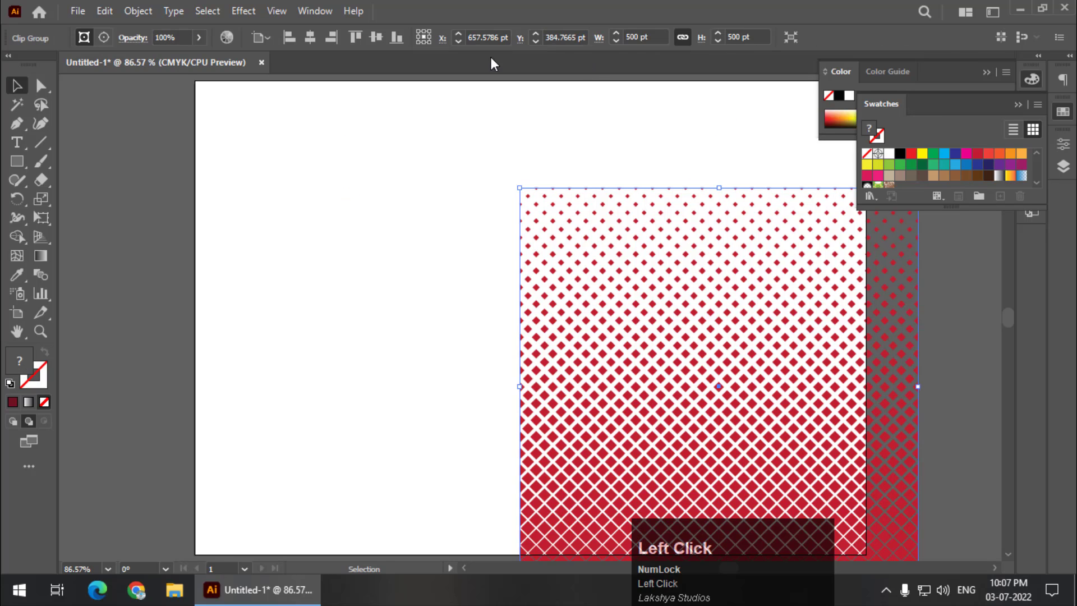
left_click(317, 35)
left_click(375, 39)
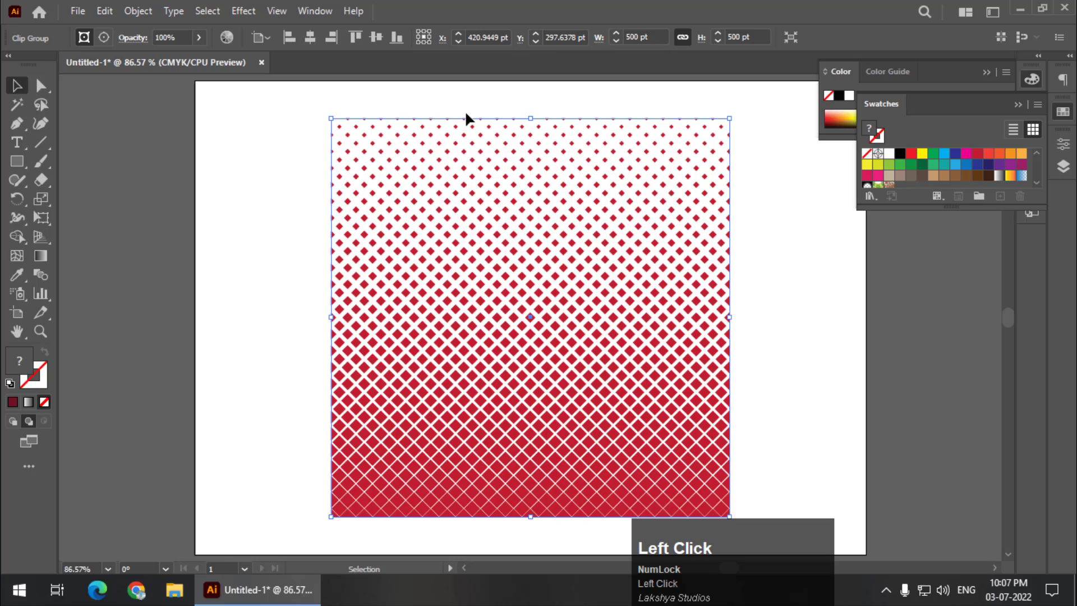
left_click(275, 245)
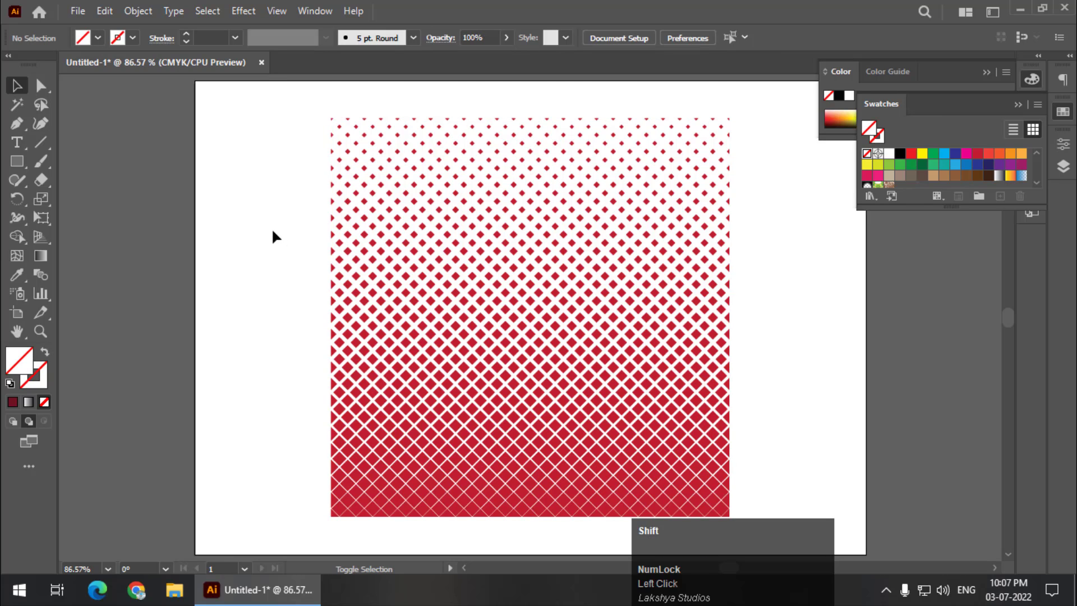
Switch to Presentation Mode with Shift+F to view the red diamond halftone full-screen
key("shift+f")
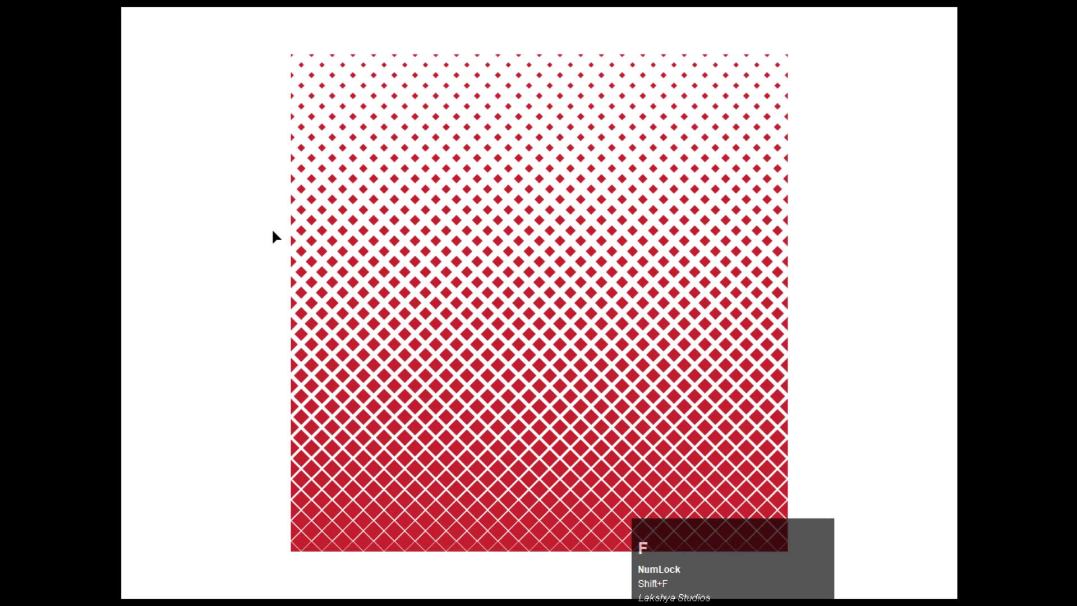